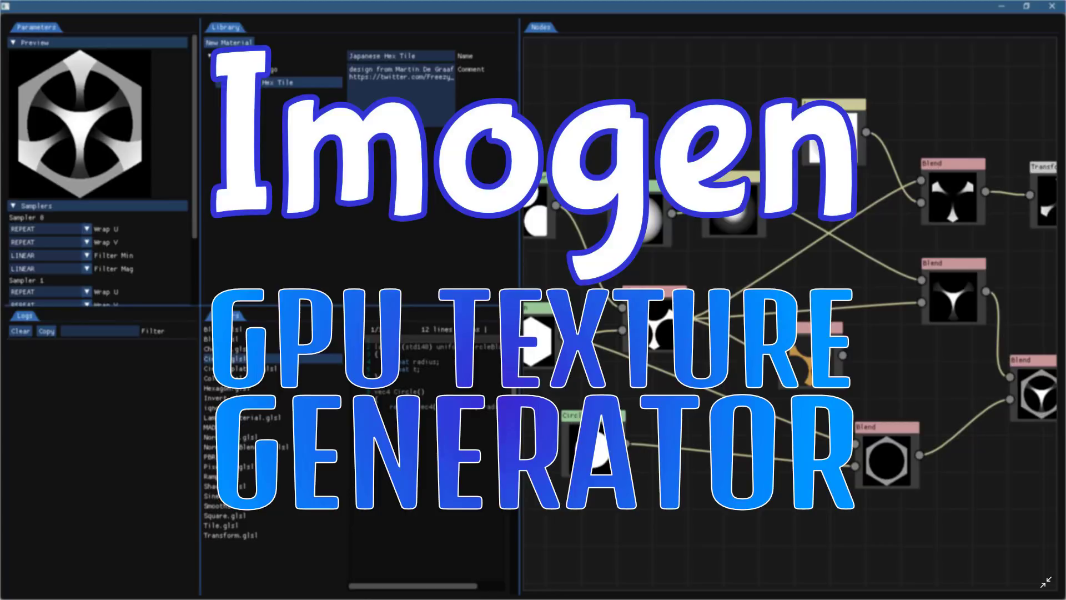
Step: Scroll the Imogen README down to the roadmap, highlighting the Linux (SDL) and Vulkan port items
{"action": "key", "text": "alt+Tab"}
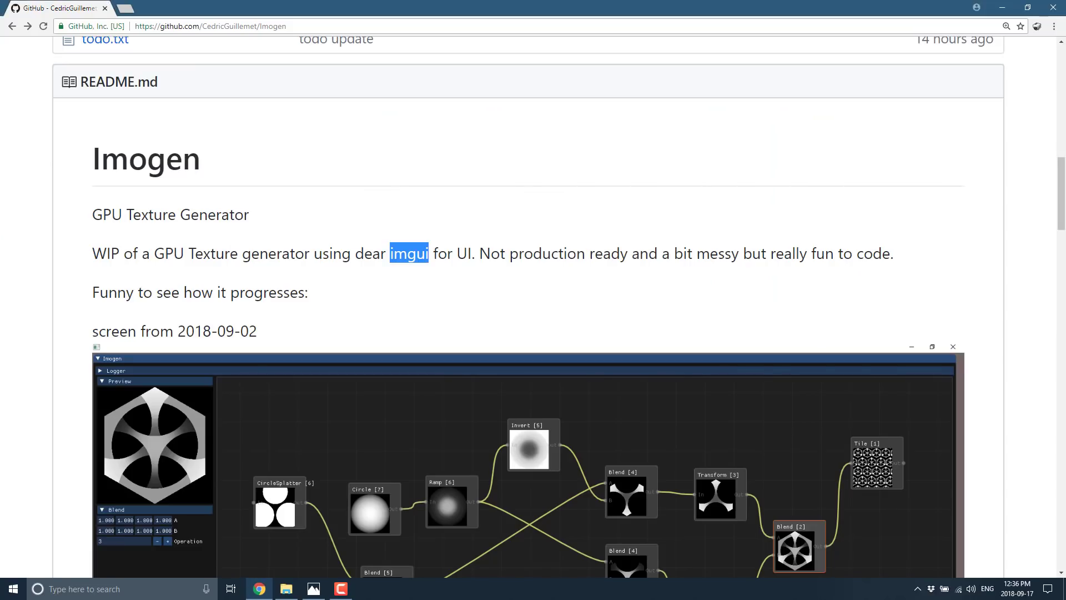
{"action": "left_click", "coordinate": [492, 253]}
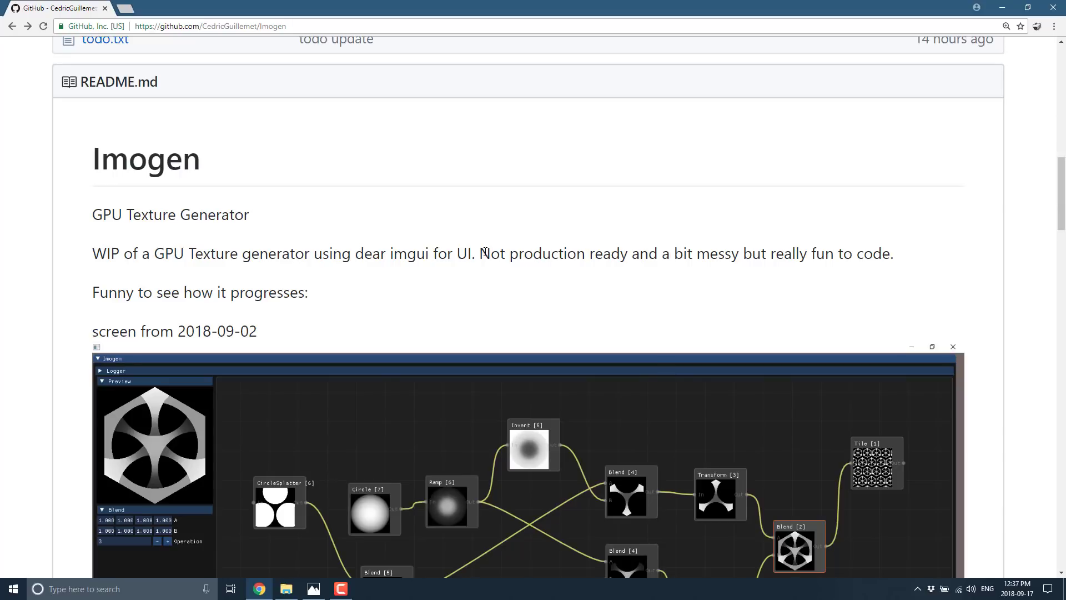
{"action": "scroll", "coordinate": [485, 211], "scroll_direction": "down", "scroll_amount": 20}
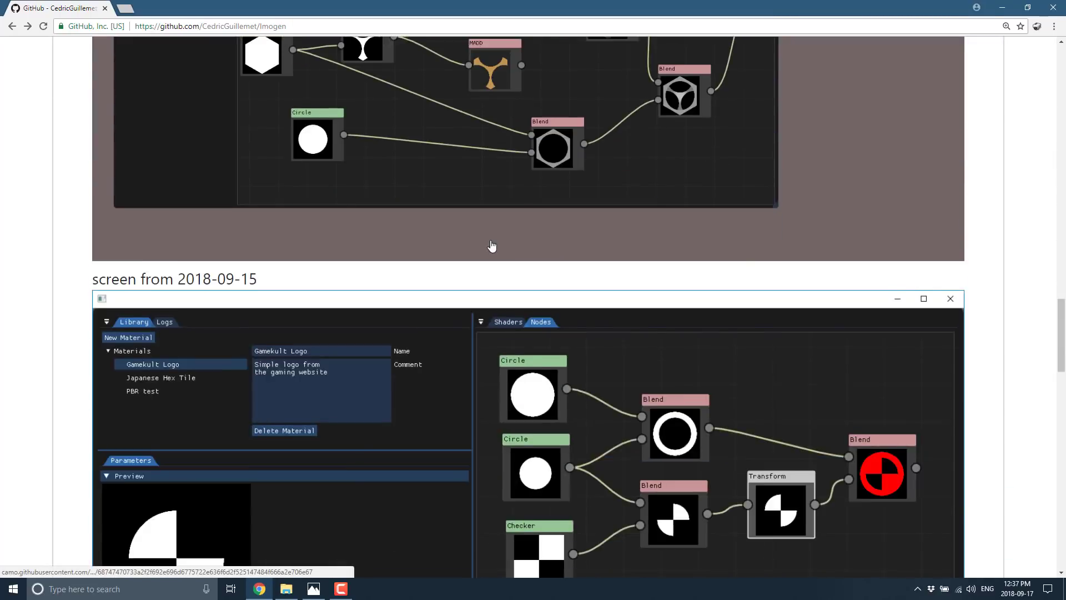
{"action": "scroll", "coordinate": [493, 245], "scroll_direction": "down", "scroll_amount": 13}
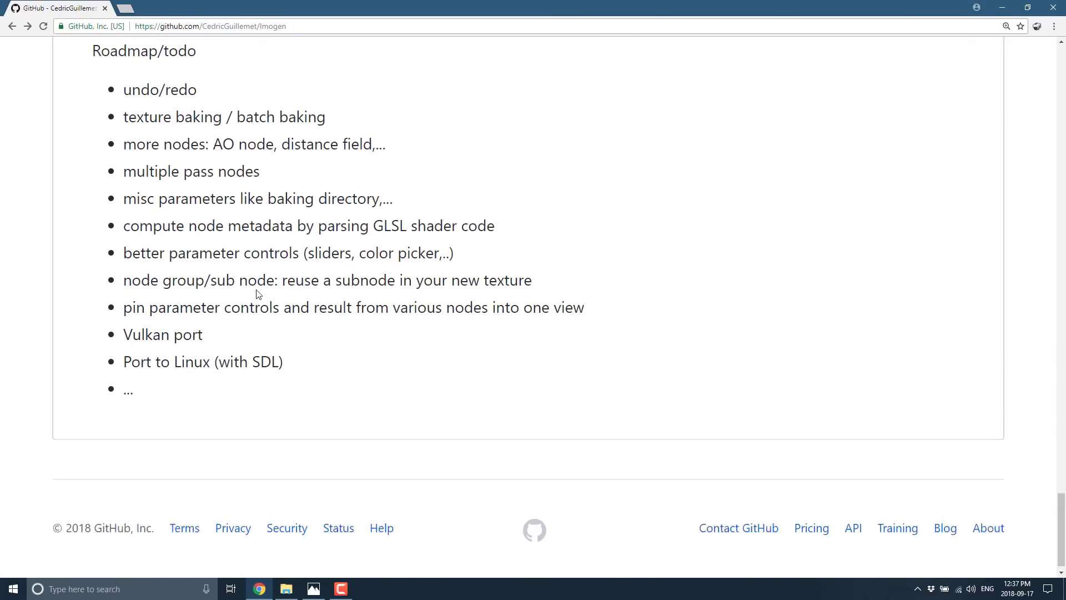
{"action": "left_click_drag", "start_coordinate": [318, 353], "coordinate": [111, 348]}
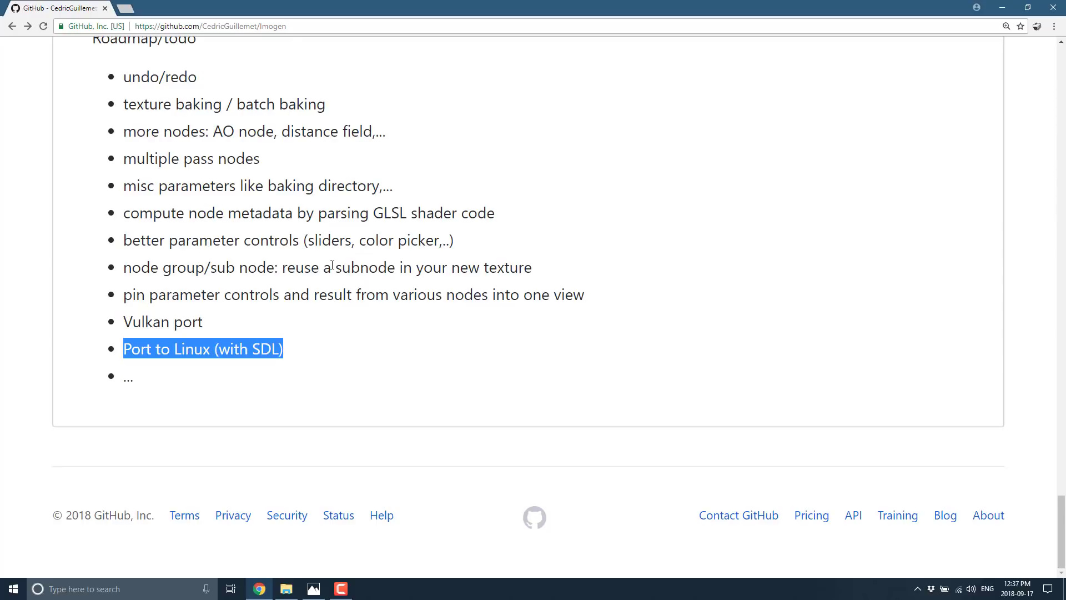
{"action": "left_click_drag", "start_coordinate": [242, 323], "coordinate": [97, 319]}
{"action": "left_click", "coordinate": [443, 353]}
Step: Scroll back up through the README to the repository's file list
{"action": "scroll", "coordinate": [438, 353], "scroll_direction": "up", "scroll_amount": 12}
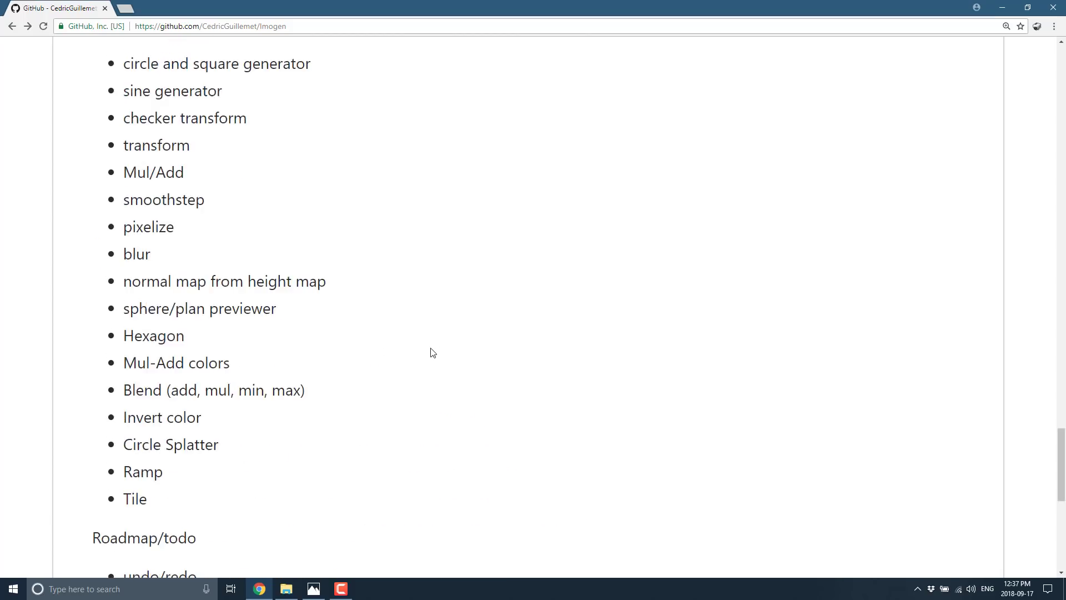
{"action": "scroll", "coordinate": [433, 353], "scroll_direction": "up", "scroll_amount": 8}
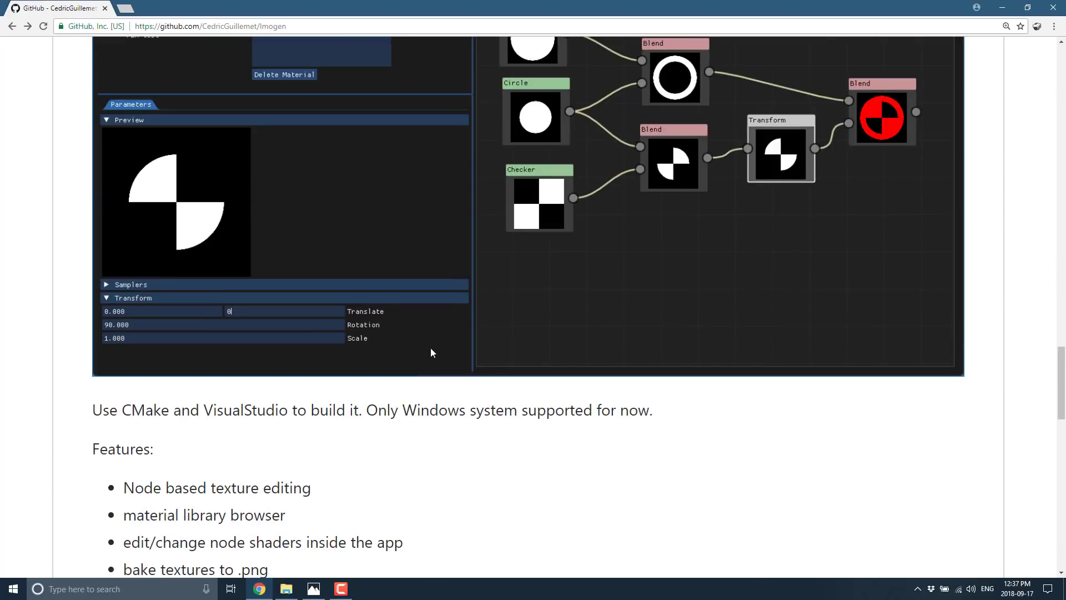
{"action": "scroll", "coordinate": [431, 349], "scroll_direction": "up", "scroll_amount": 4}
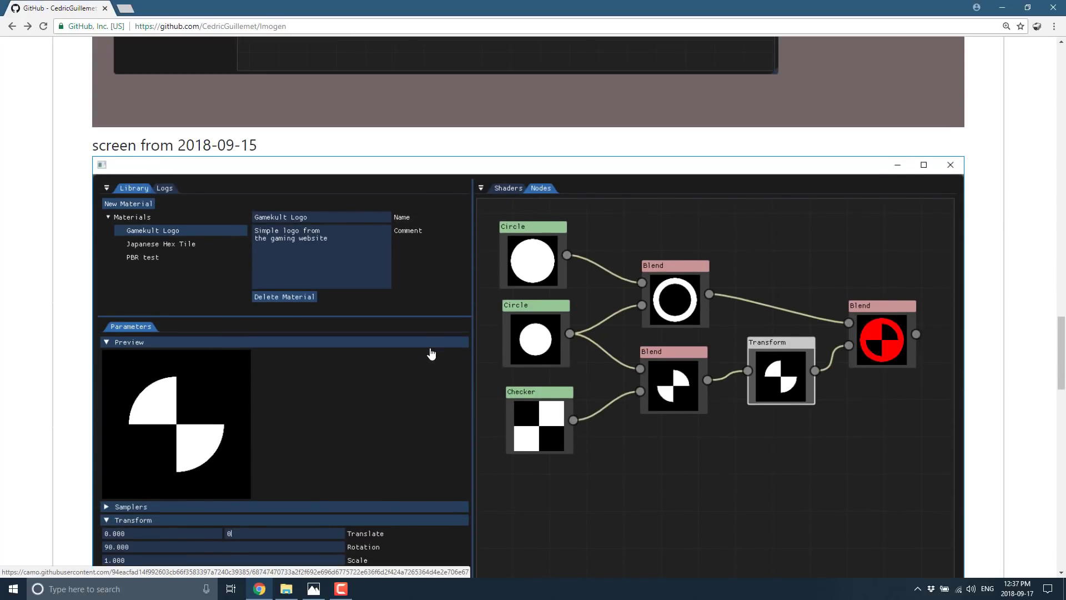
{"action": "scroll", "coordinate": [431, 349], "scroll_direction": "down", "scroll_amount": 1}
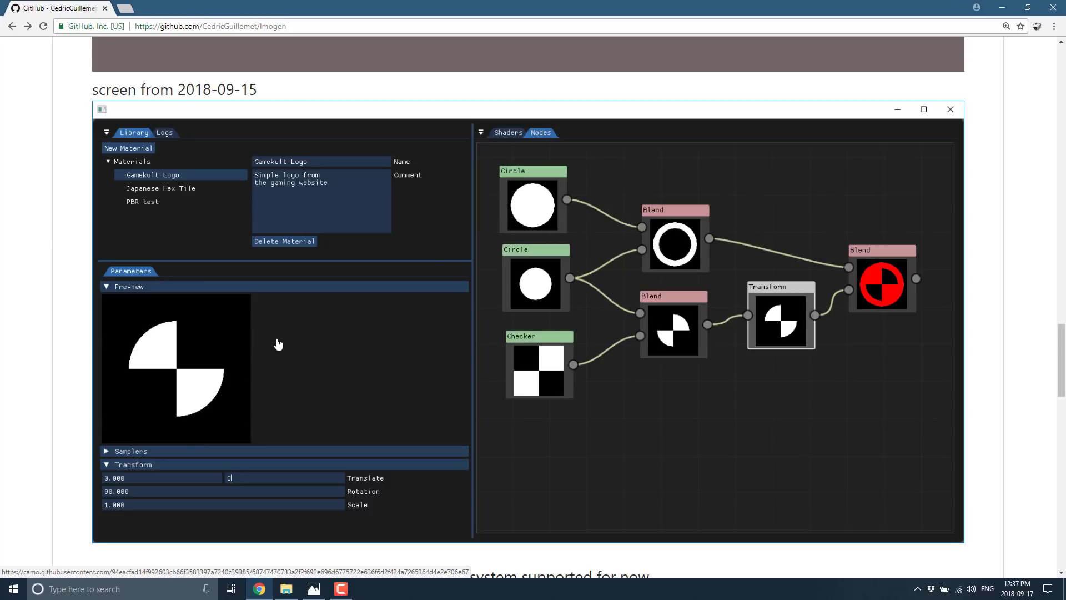
{"action": "scroll", "coordinate": [387, 333], "scroll_direction": "up", "scroll_amount": 20}
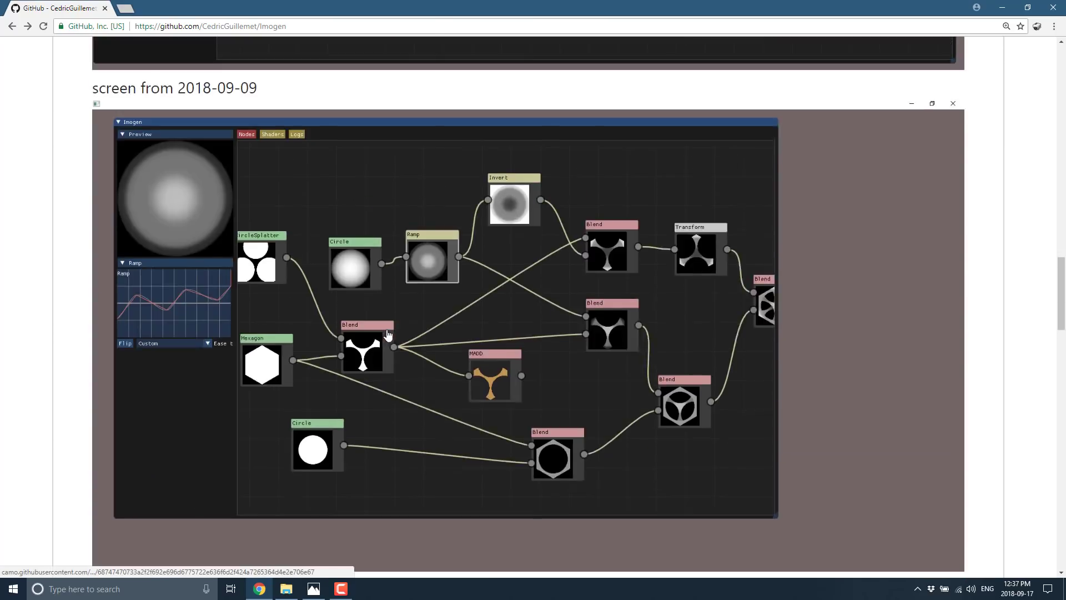
{"action": "scroll", "coordinate": [388, 330], "scroll_direction": "down", "scroll_amount": 6}
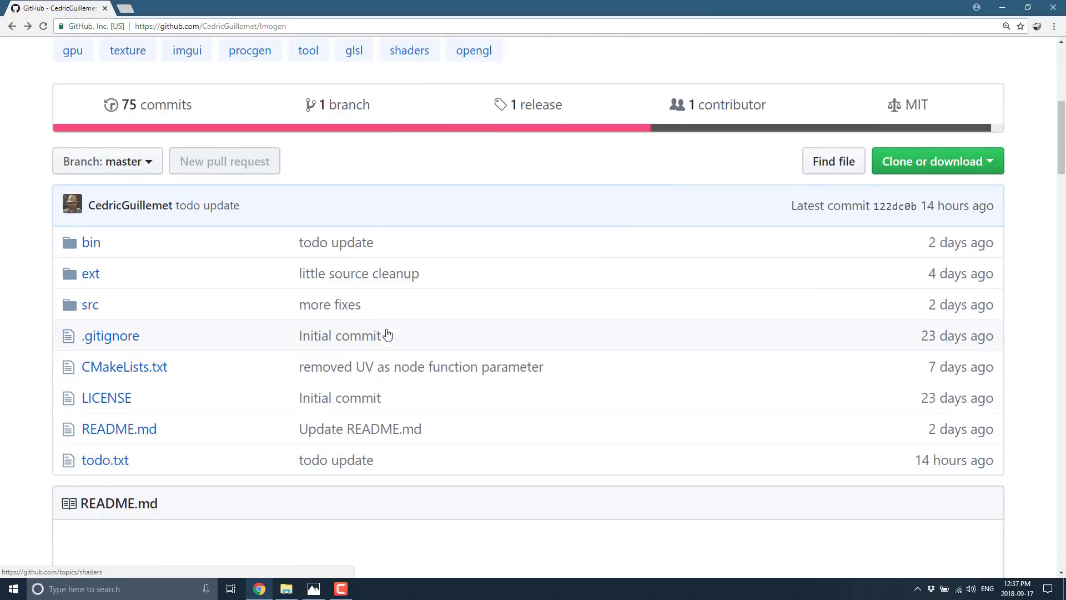
{"action": "left_click", "coordinate": [116, 351]}
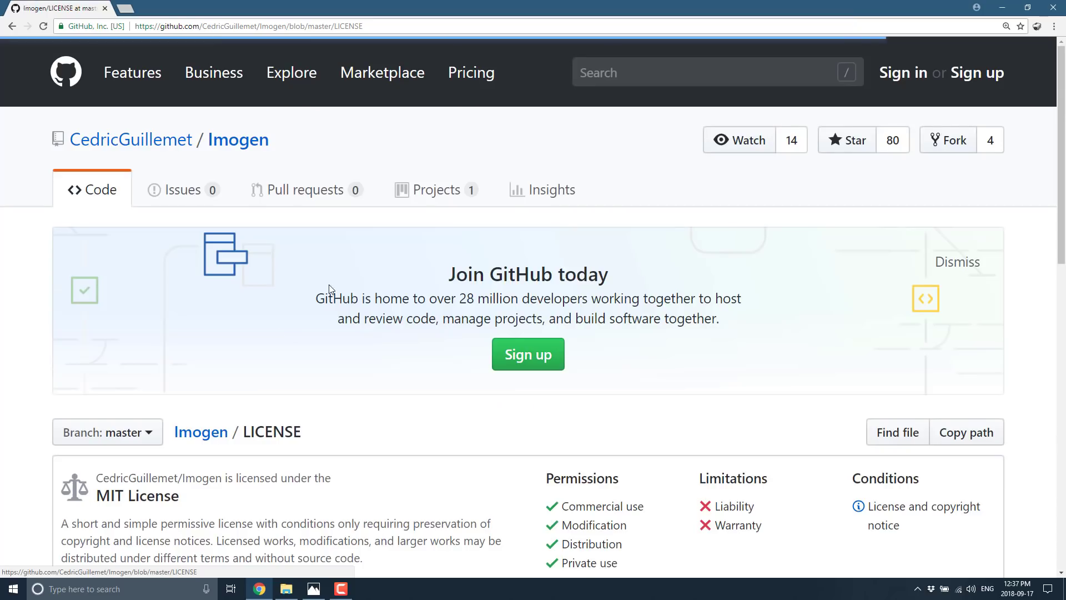
{"action": "scroll", "coordinate": [137, 376], "scroll_direction": "down", "scroll_amount": 1}
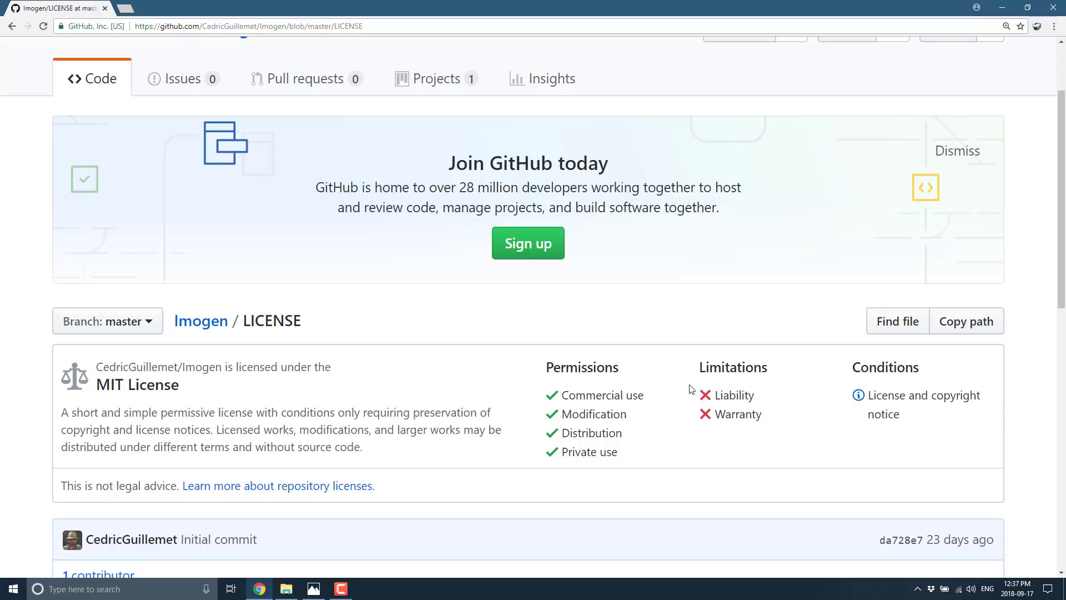
{"action": "mouse_move", "coordinate": [727, 394]}
{"action": "key", "text": "alt+Left"}
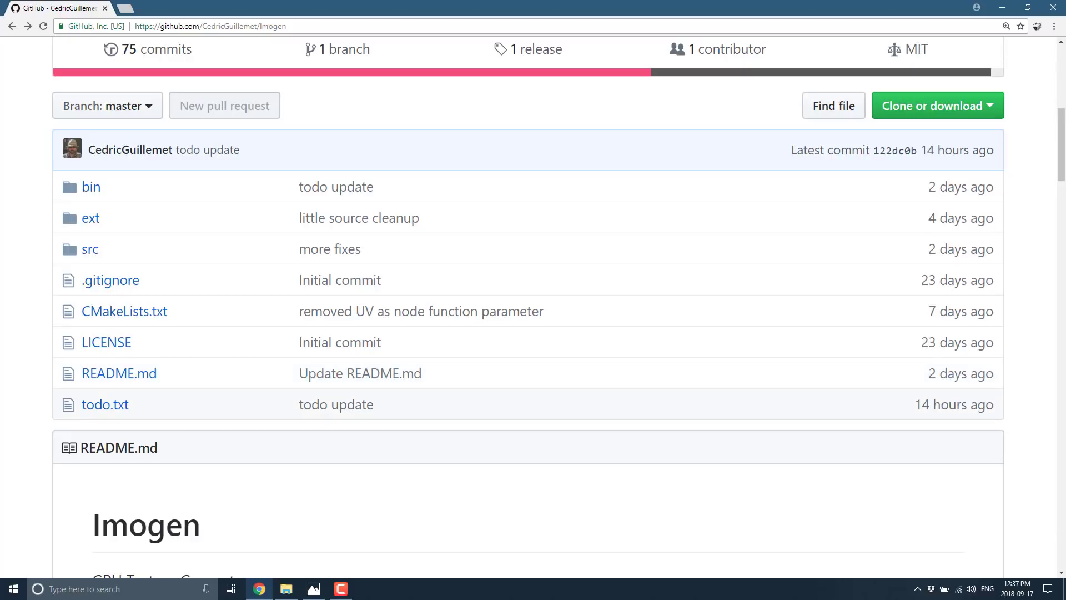
{"action": "left_click", "coordinate": [86, 251]}
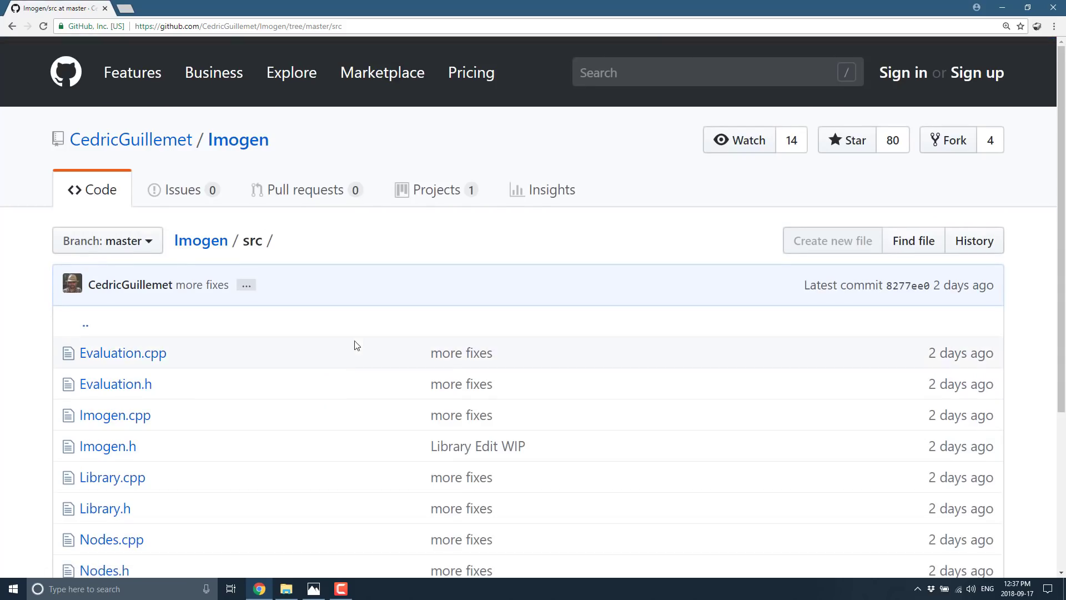
{"action": "scroll", "coordinate": [356, 346], "scroll_direction": "down", "scroll_amount": 4}
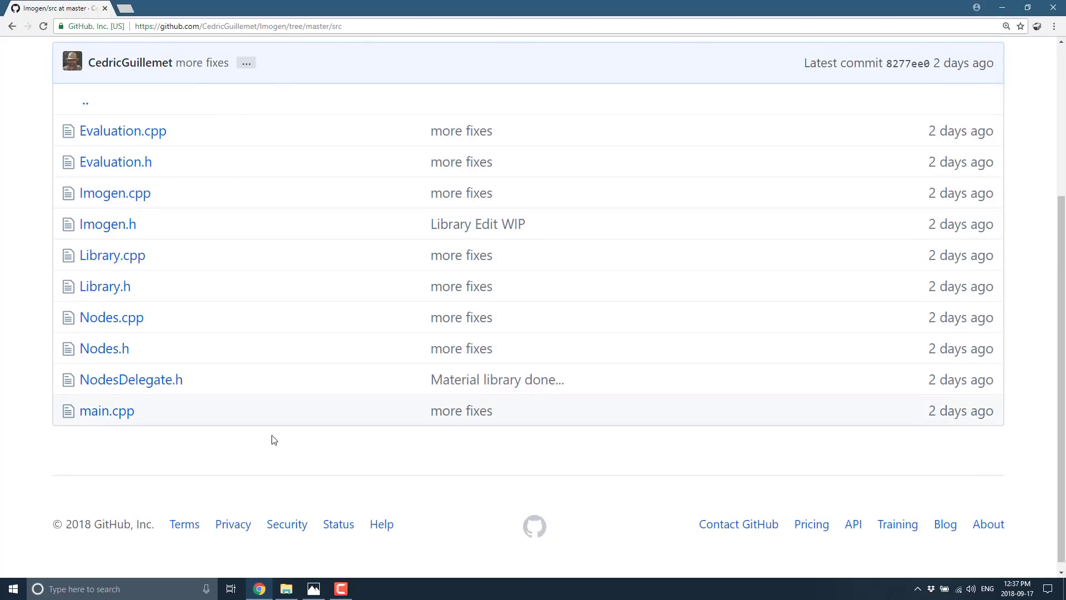
{"action": "key", "text": "alt+Left"}
{"action": "scroll", "coordinate": [511, 385], "scroll_direction": "down", "scroll_amount": 3}
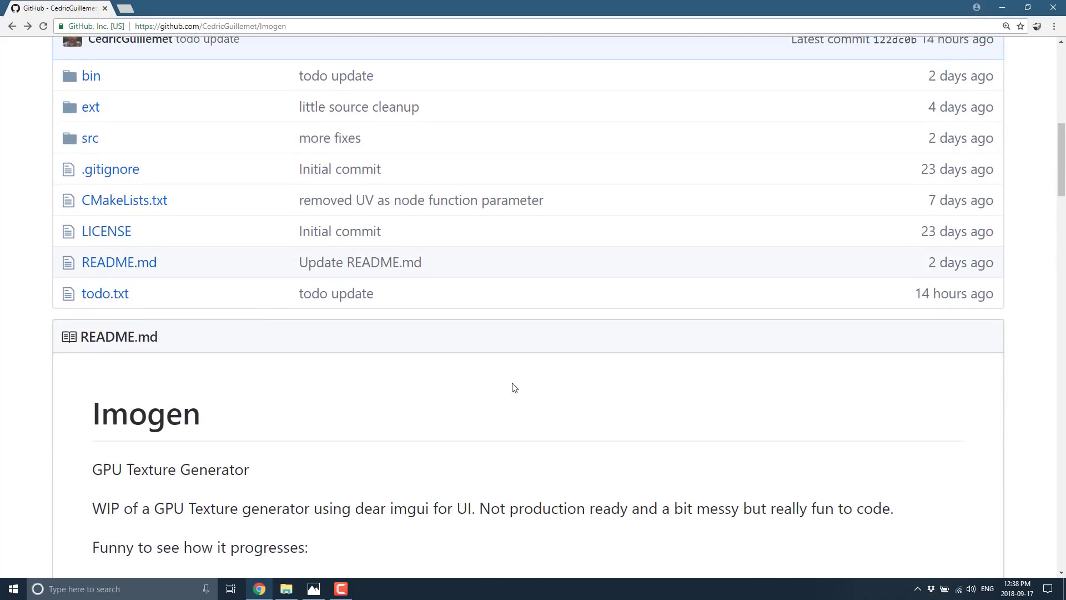
{"action": "scroll", "coordinate": [511, 385], "scroll_direction": "down", "scroll_amount": 2}
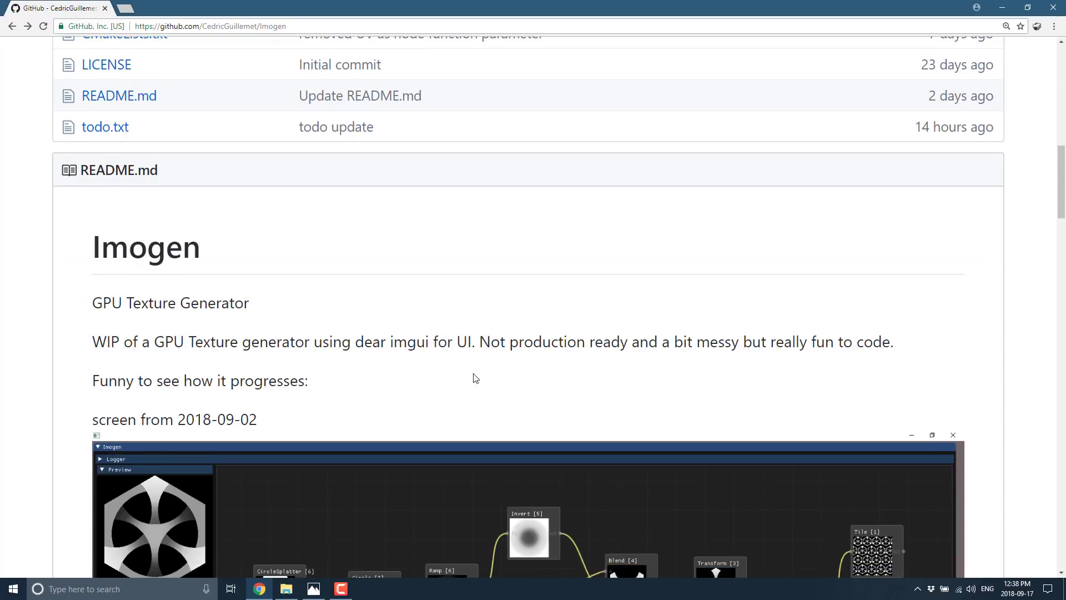
{"action": "double_click", "coordinate": [399, 343]}
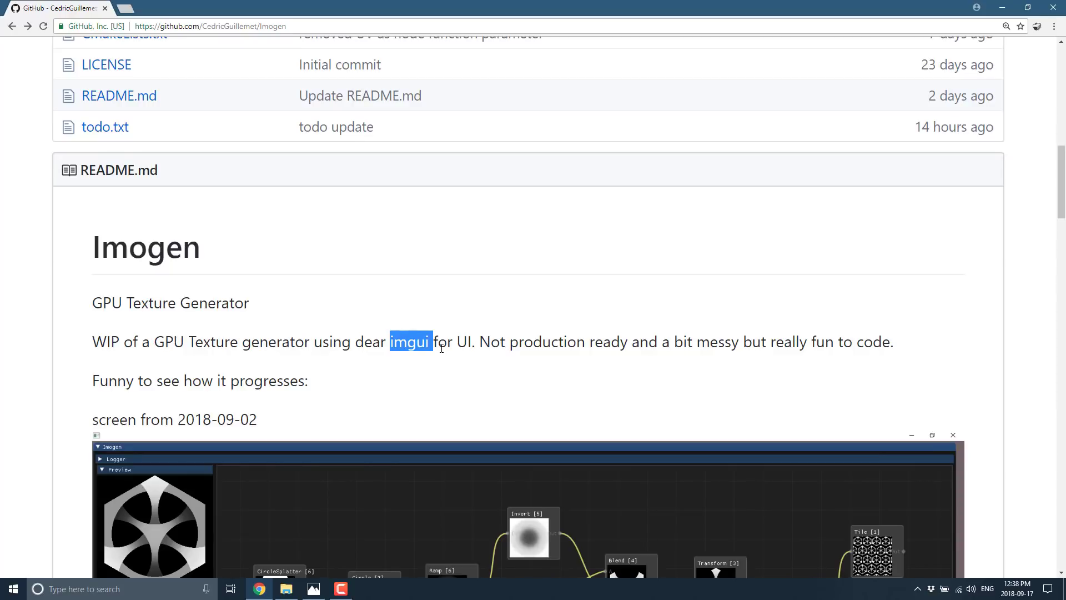
{"action": "key", "text": "alt+Tab"}
{"action": "key", "text": "alt+Tab"}
{"action": "key", "text": "alt+Tab"}
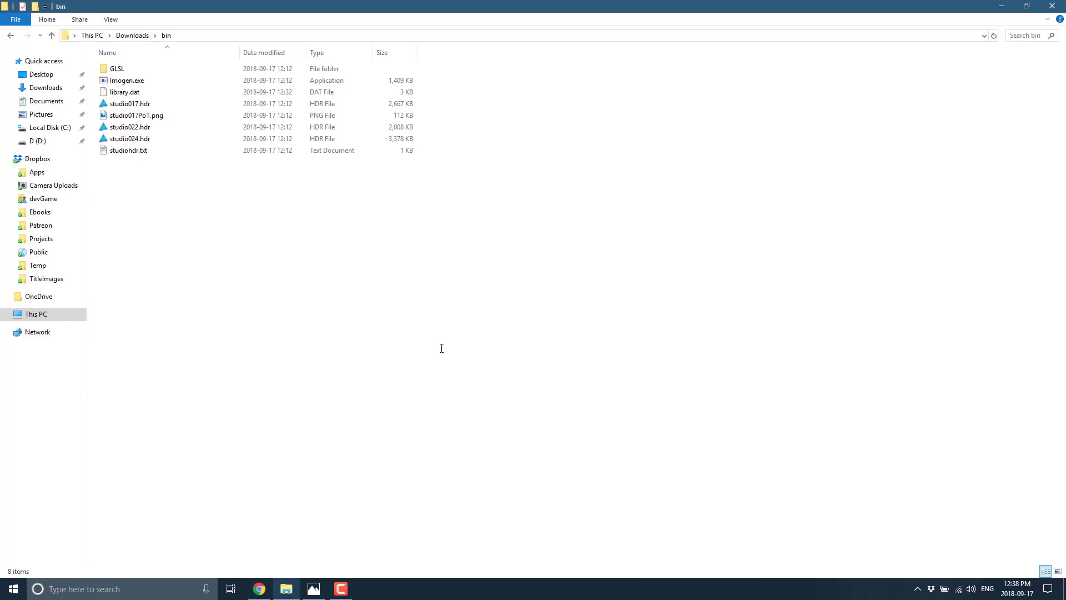
Step: Peek into the GLSL folder, then launch Imogen.exe from bin and accept the security warning
{"action": "double_click", "coordinate": [122, 77]}
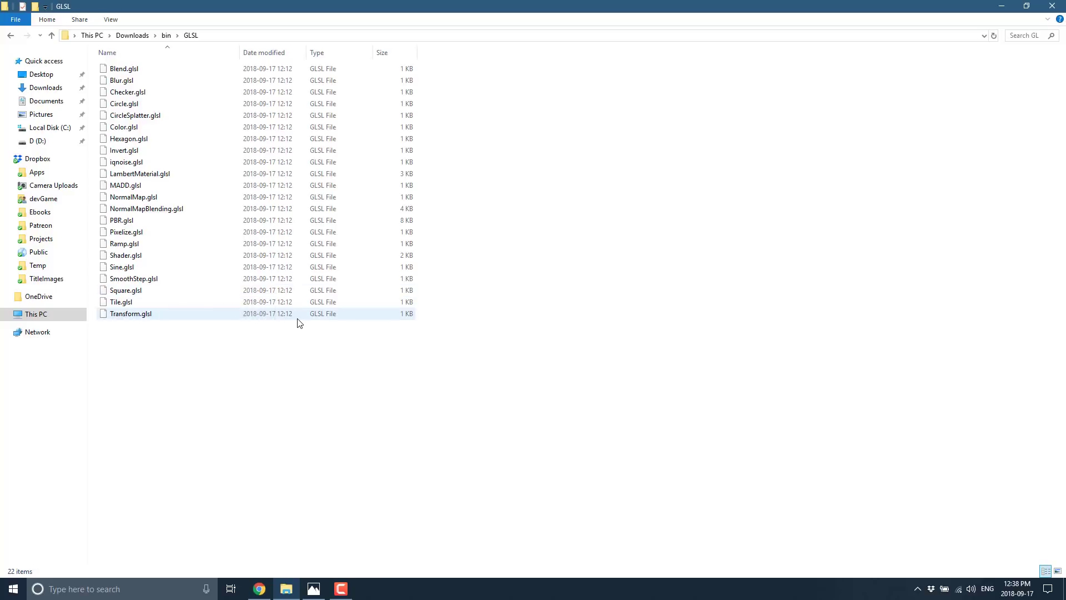
{"action": "key", "text": "BackSpace"}
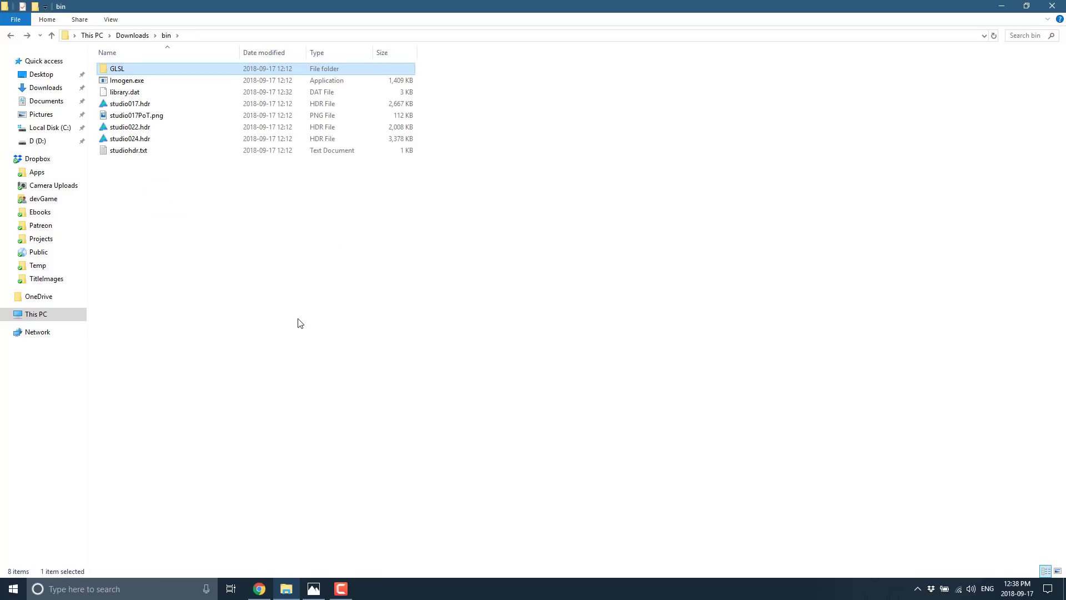
{"action": "double_click", "coordinate": [116, 83]}
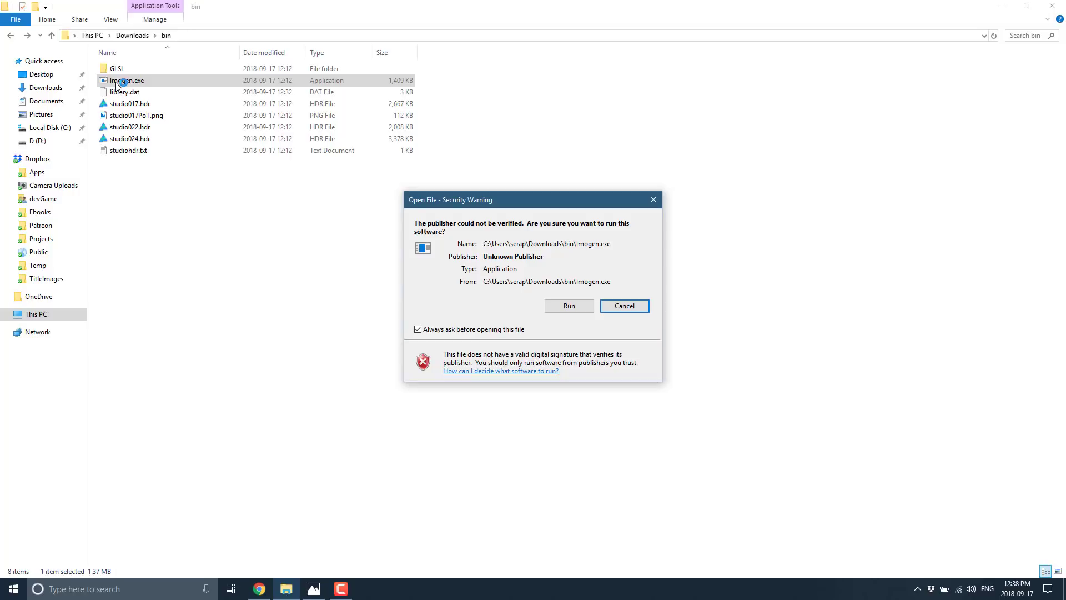
{"action": "left_click", "coordinate": [575, 305]}
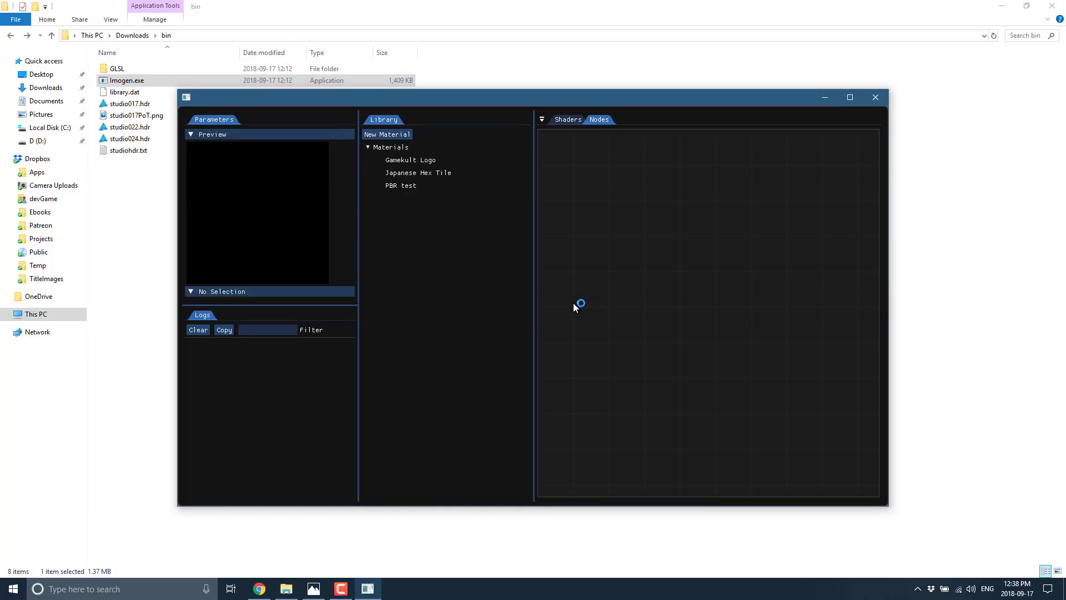
Step: Maximize the Imogen window and load the Gamekult Logo material from the Materials library
{"action": "double_click", "coordinate": [602, 101]}
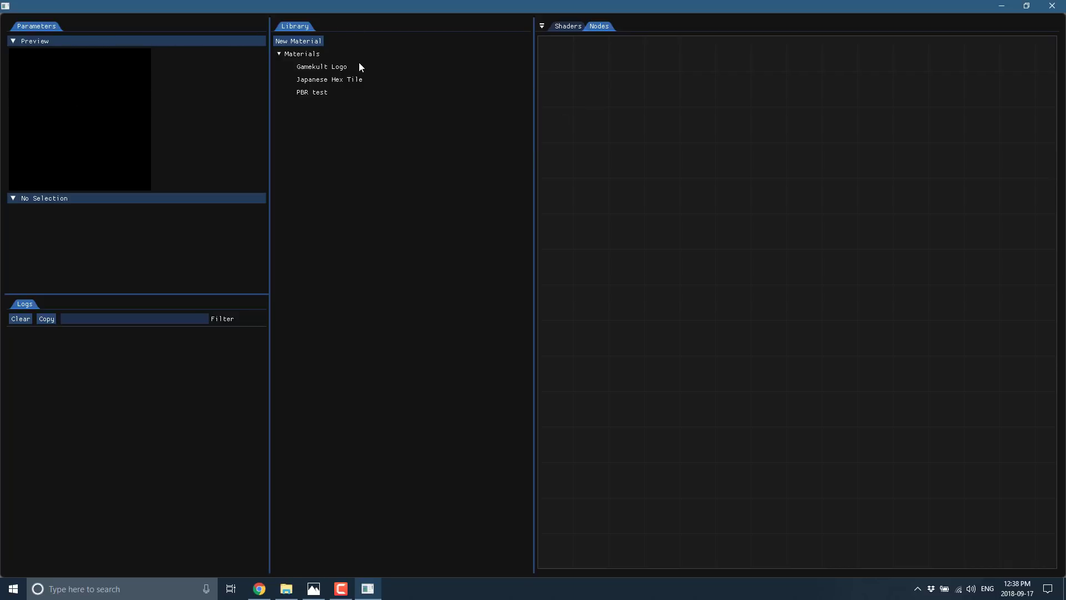
{"action": "double_click", "coordinate": [298, 53]}
{"action": "double_click", "coordinate": [298, 53]}
{"action": "left_click", "coordinate": [311, 66]}
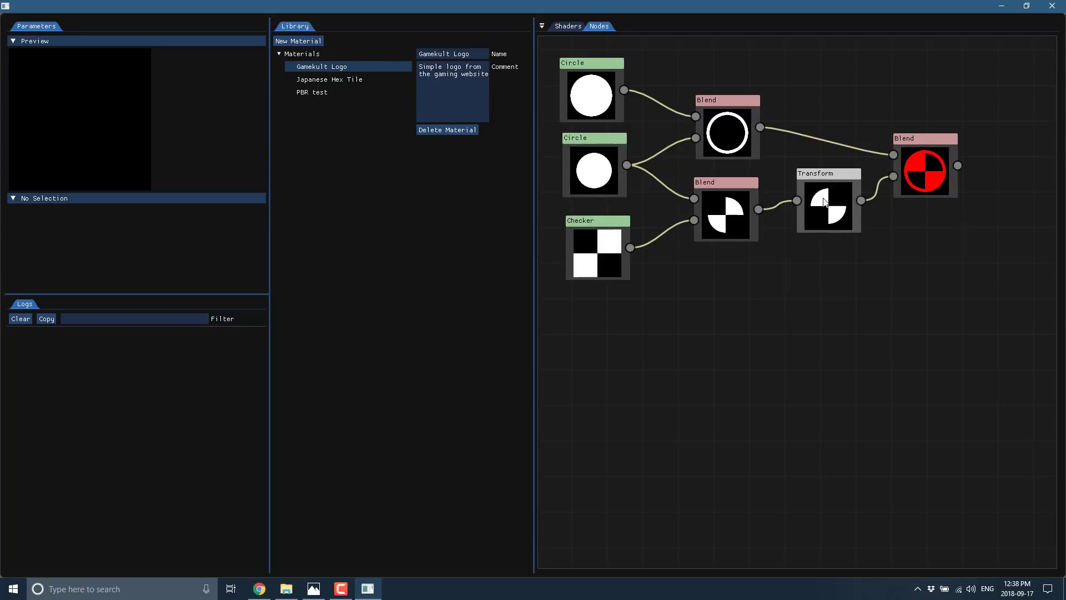
Step: On the final Blend node, try the Mul and Min operations, then return it to Add
{"action": "left_click", "coordinate": [922, 155]}
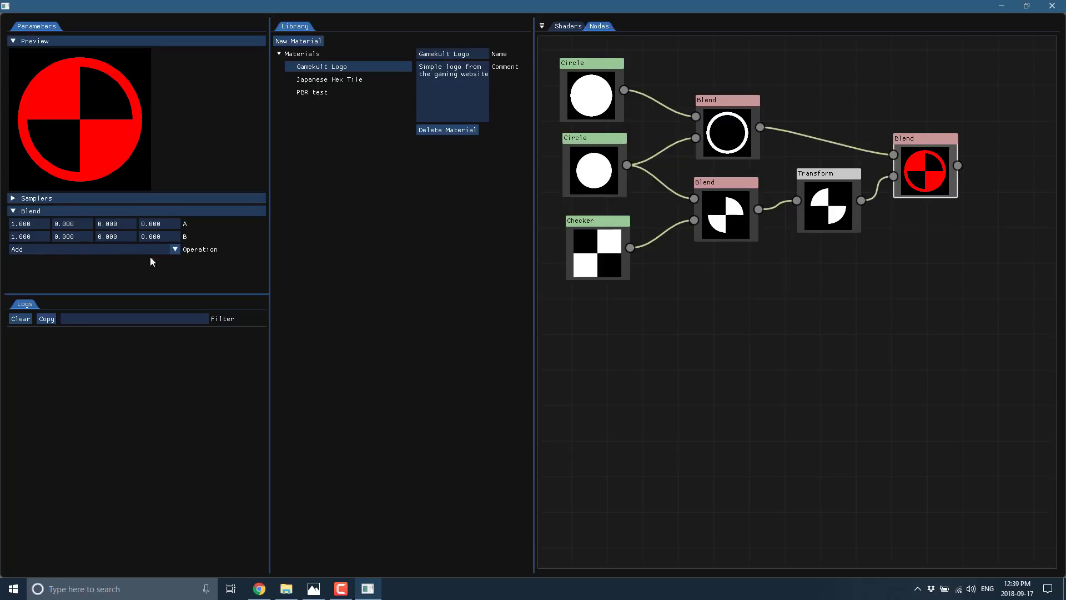
{"action": "left_click", "coordinate": [174, 251]}
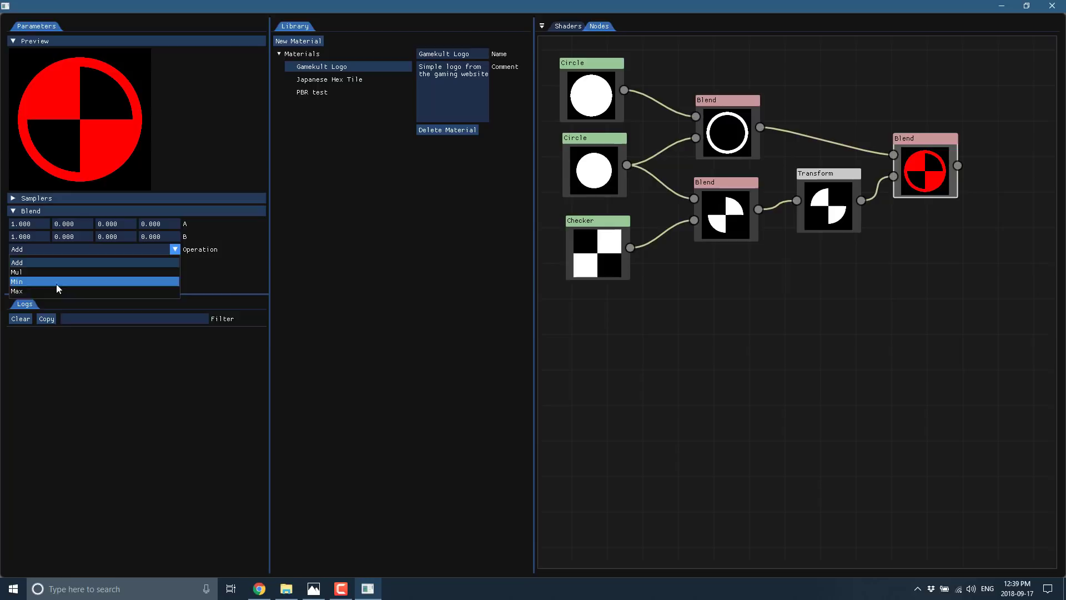
{"action": "left_click", "coordinate": [90, 272]}
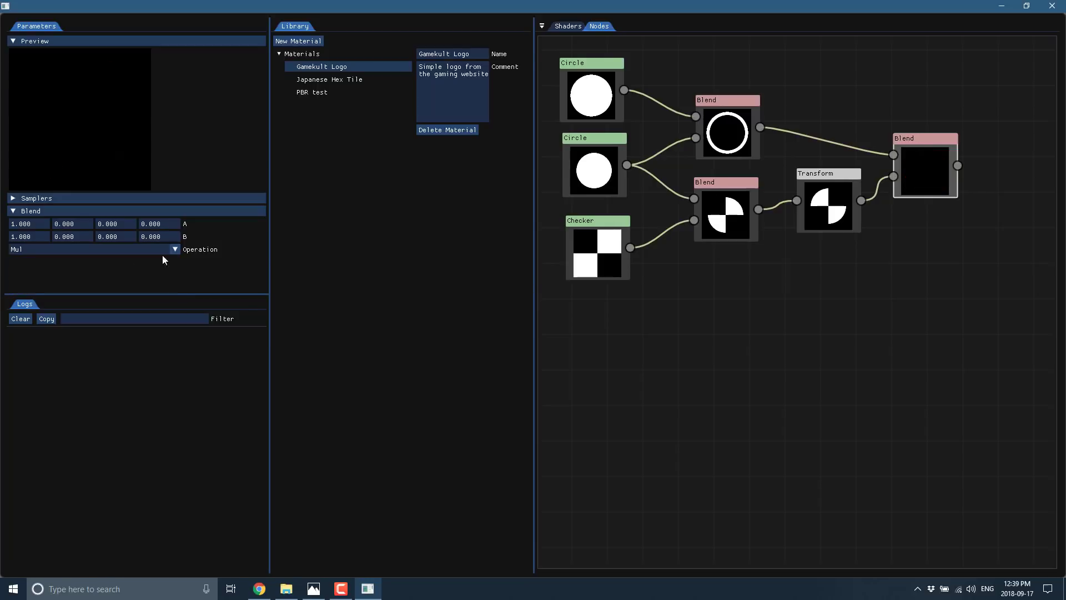
{"action": "left_click", "coordinate": [165, 251]}
{"action": "left_click", "coordinate": [81, 278]}
{"action": "left_click", "coordinate": [175, 250]}
{"action": "left_click", "coordinate": [150, 260]}
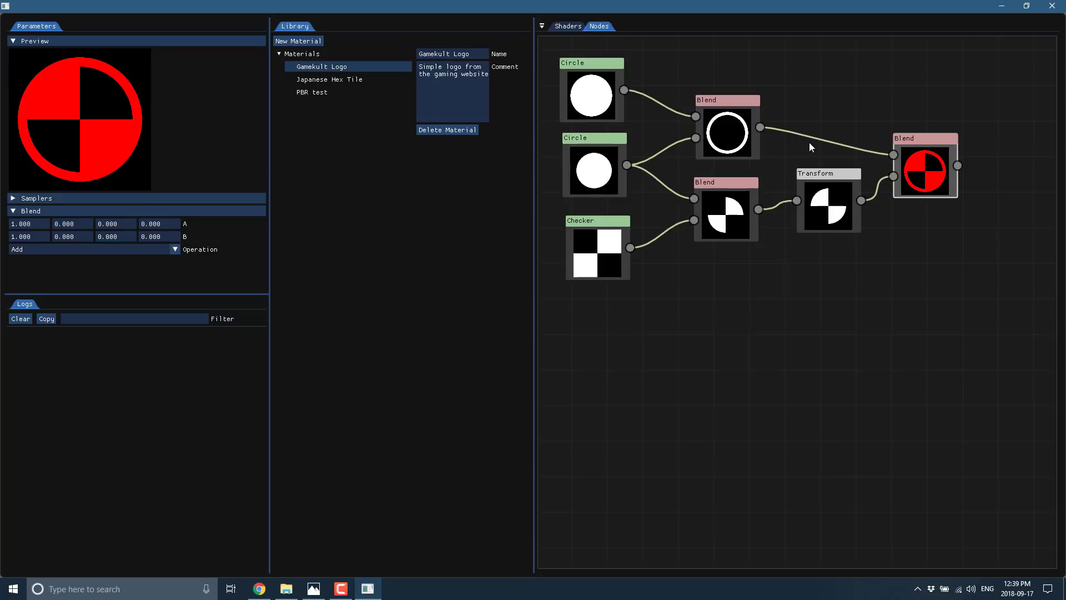
Step: Open the Japanese Hex Tile material and inspect its Blend and Tile nodes
{"action": "left_click", "coordinate": [314, 80]}
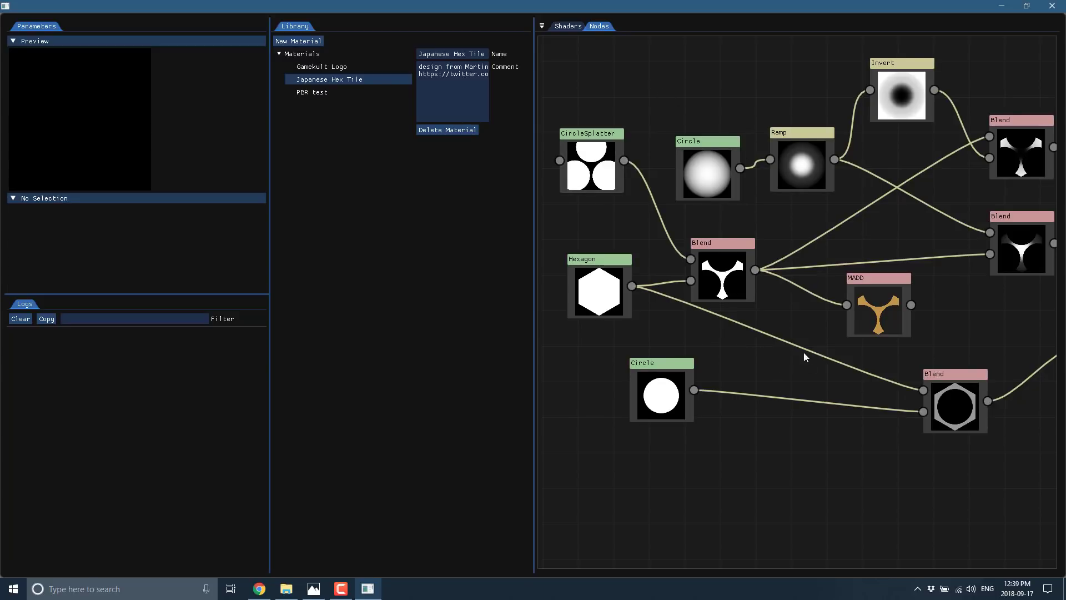
{"action": "left_click_drag", "start_coordinate": [844, 422], "coordinate": [669, 447]}
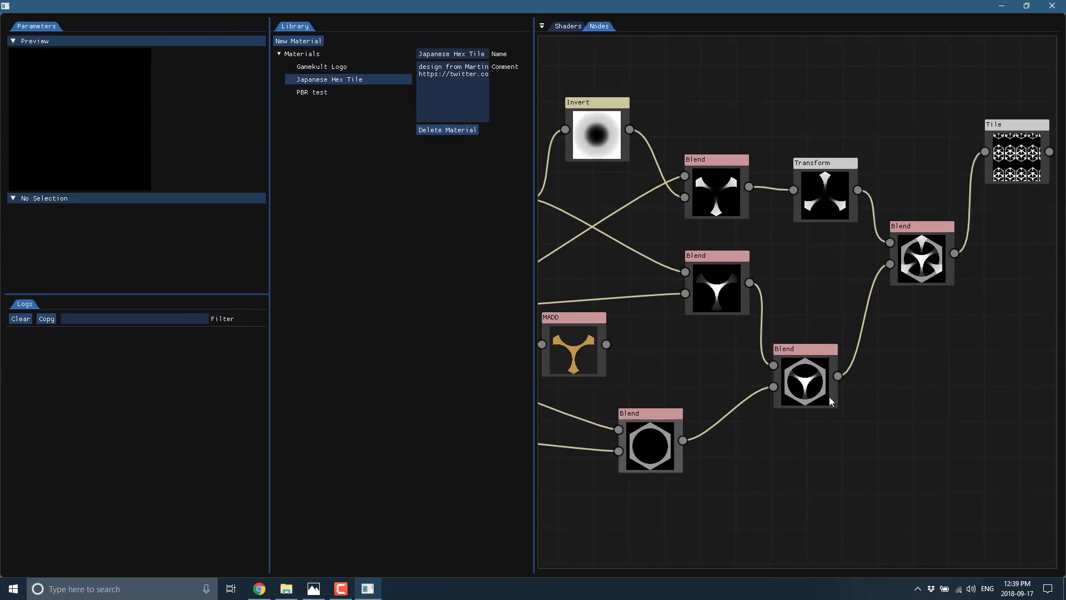
{"action": "left_click_drag", "start_coordinate": [828, 396], "coordinate": [793, 392]}
{"action": "left_click", "coordinate": [801, 244]}
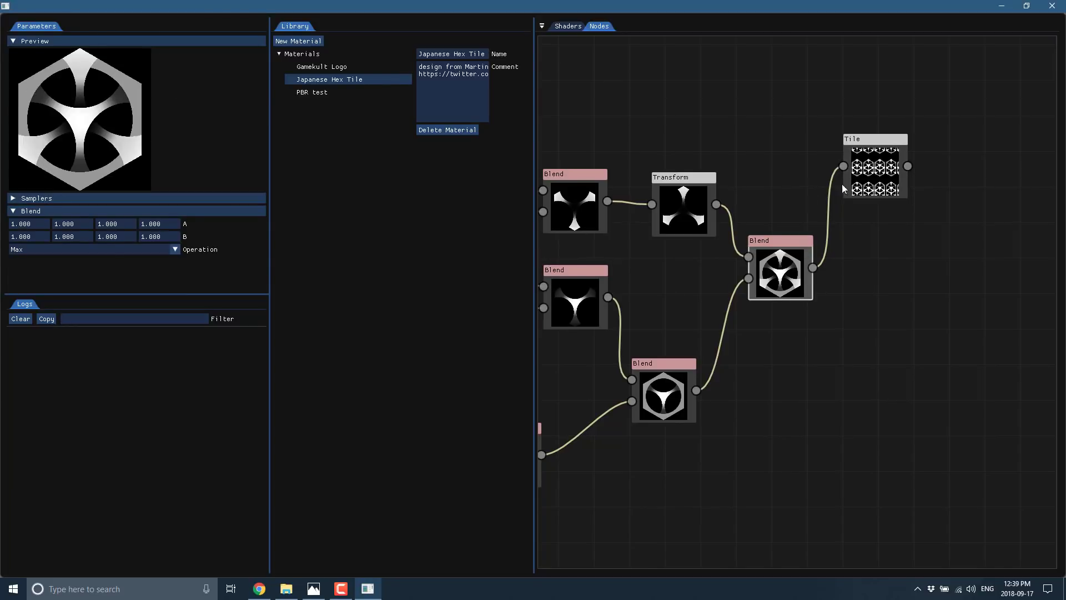
{"action": "left_click", "coordinate": [870, 167]}
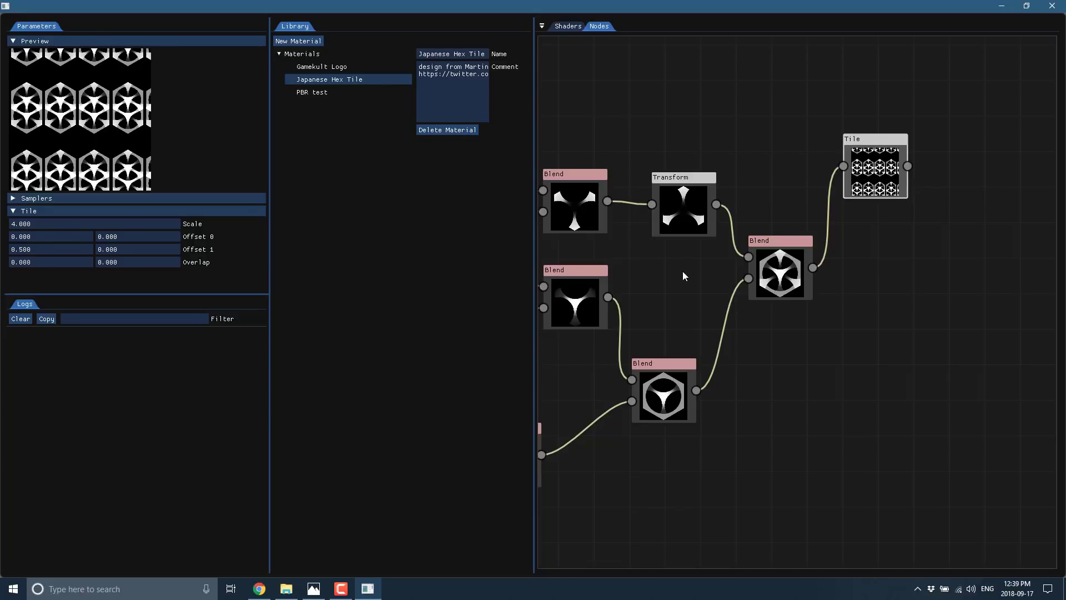
{"action": "left_click", "coordinate": [601, 211]}
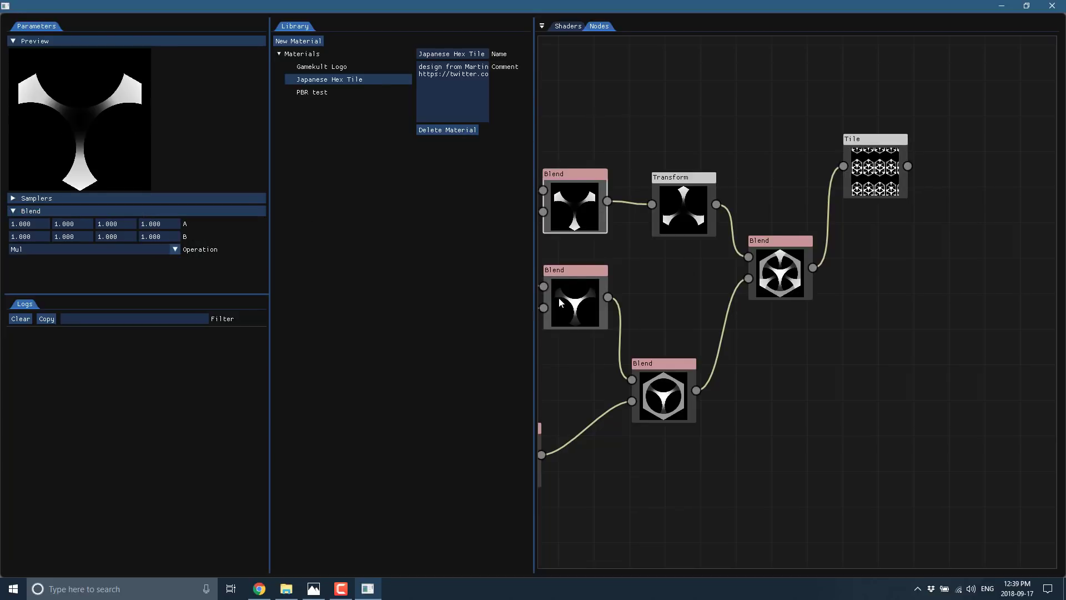
Step: Reshape the Ramp curve so its end point rises to the top, brightening the centre
{"action": "left_click_drag", "start_coordinate": [559, 297], "coordinate": [896, 268]}
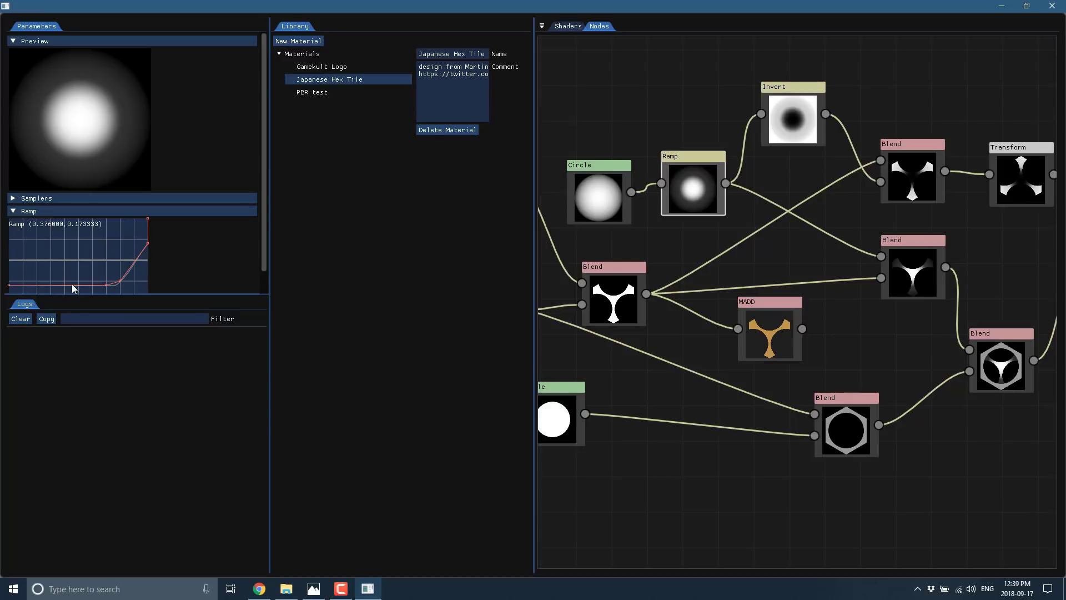
{"action": "mouse_move", "coordinate": [118, 280]}
{"action": "left_mouse_down"}
{"action": "mouse_move", "coordinate": [101, 258]}
{"action": "mouse_move", "coordinate": [105, 275]}
{"action": "mouse_move", "coordinate": [7, 286]}
{"action": "mouse_move", "coordinate": [136, 285]}
{"action": "left_mouse_up"}
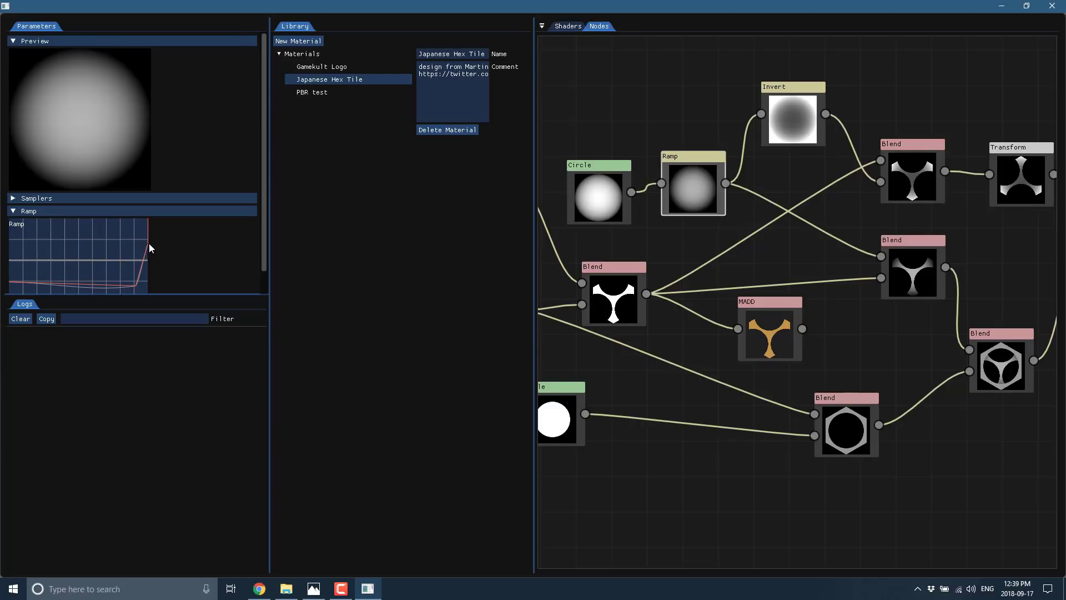
{"action": "left_click_drag", "start_coordinate": [149, 243], "coordinate": [177, 253]}
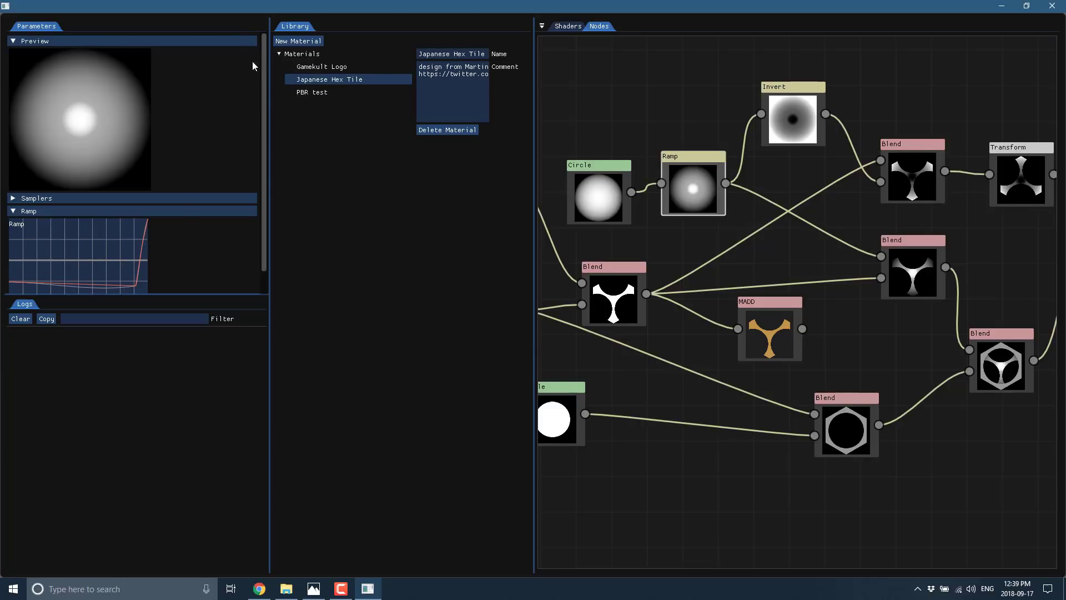
Step: Open the PBR test material and nudge its PBR node up toward the Color node
{"action": "left_click", "coordinate": [312, 91]}
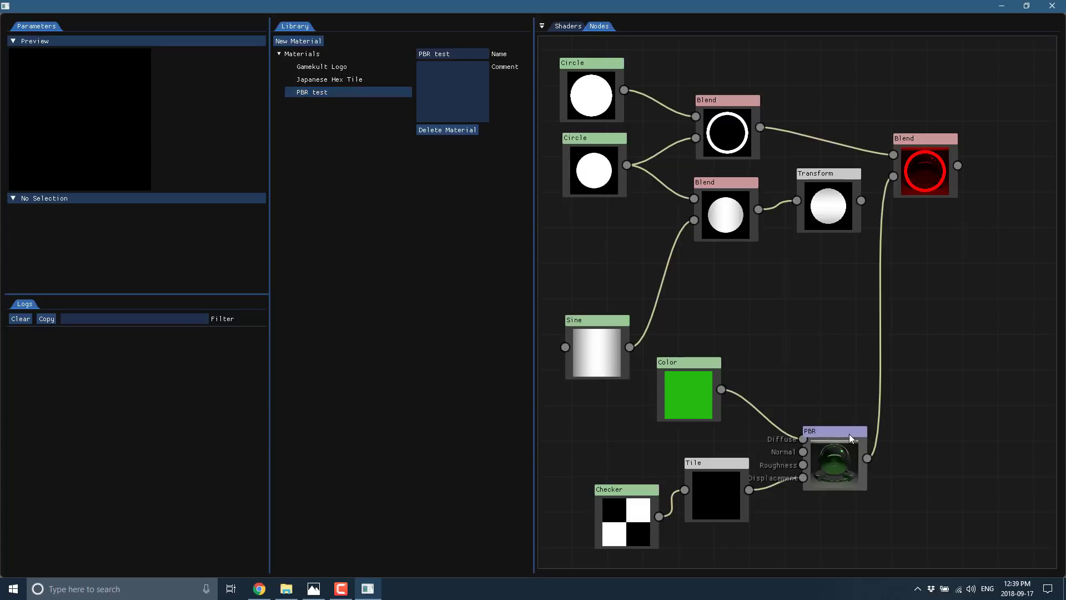
{"action": "left_click_drag", "start_coordinate": [830, 435], "coordinate": [825, 396]}
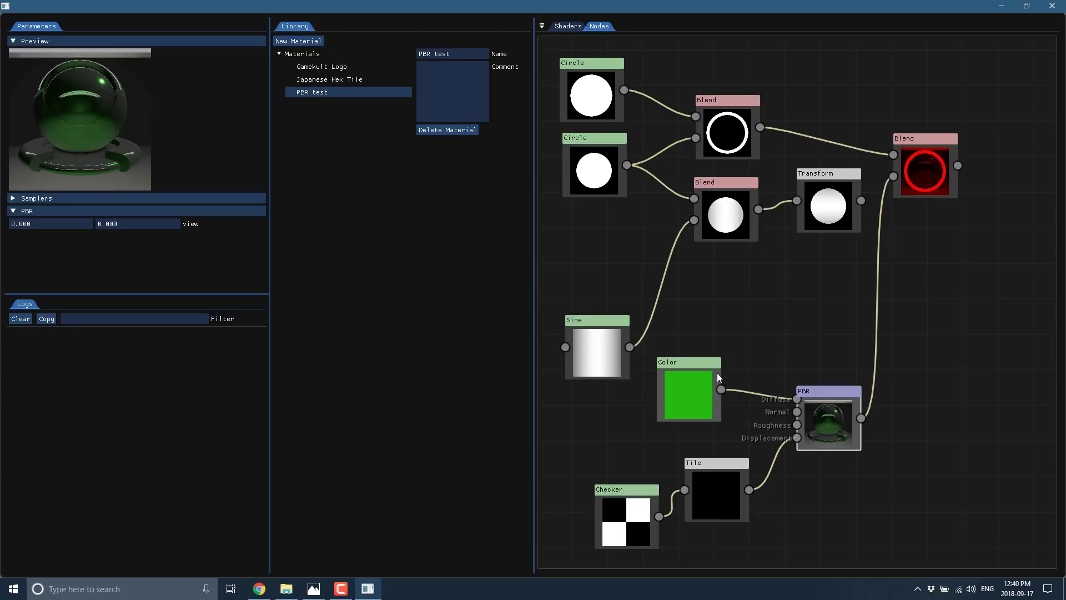
Step: In the Imogen README, scroll down and highlight the texture baking roadmap line
{"action": "key", "text": "alt+Tab"}
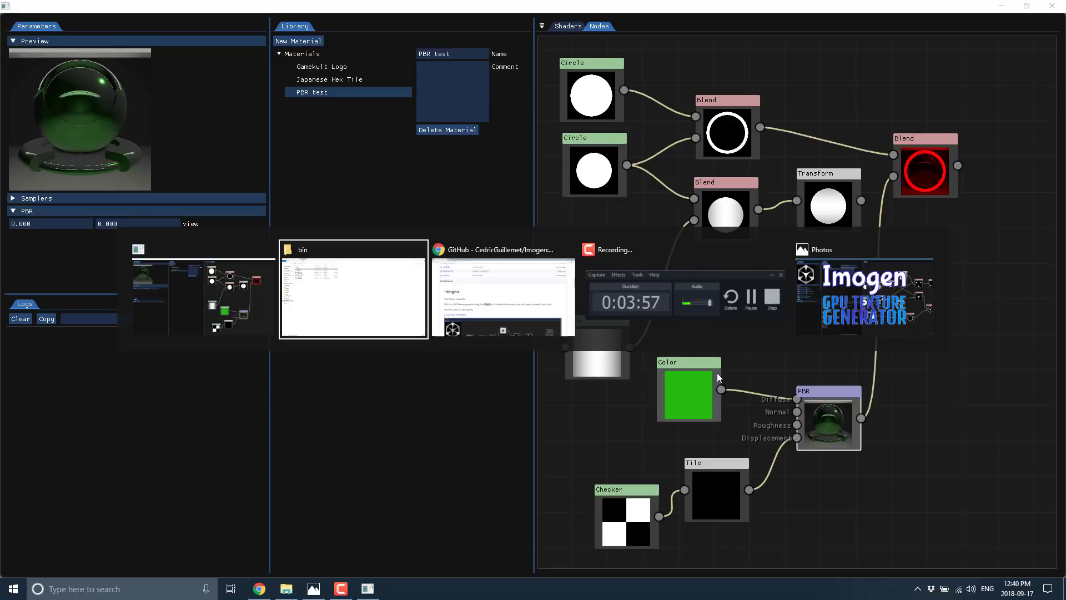
{"action": "scroll", "coordinate": [669, 300], "scroll_direction": "down", "scroll_amount": 5}
{"action": "scroll", "coordinate": [669, 300], "scroll_direction": "down", "scroll_amount": 20}
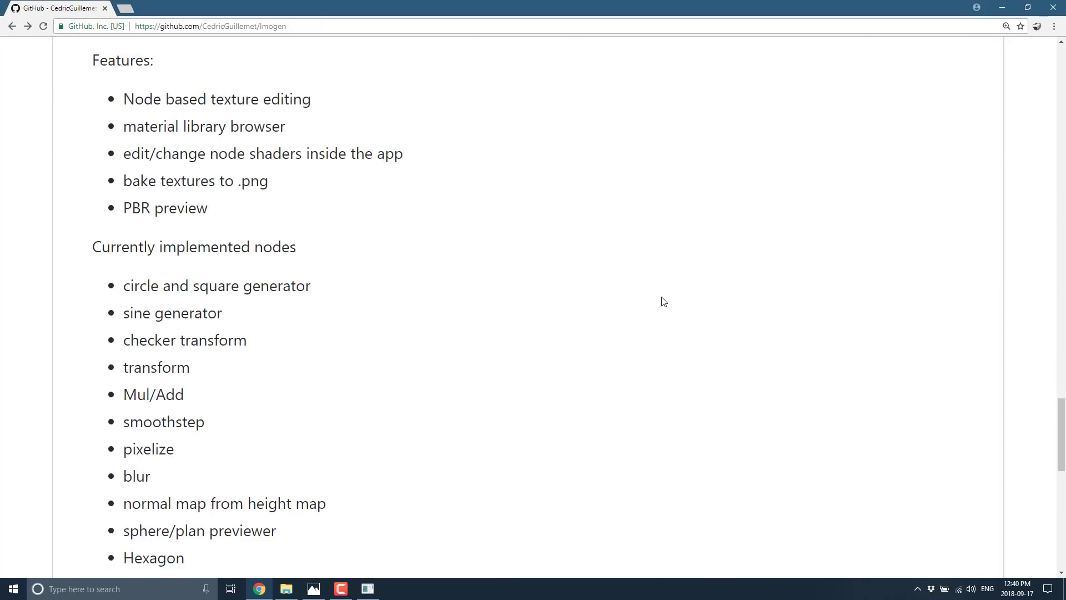
{"action": "scroll", "coordinate": [203, 261], "scroll_direction": "down", "scroll_amount": 1}
{"action": "scroll", "coordinate": [203, 261], "scroll_direction": "down", "scroll_amount": 8}
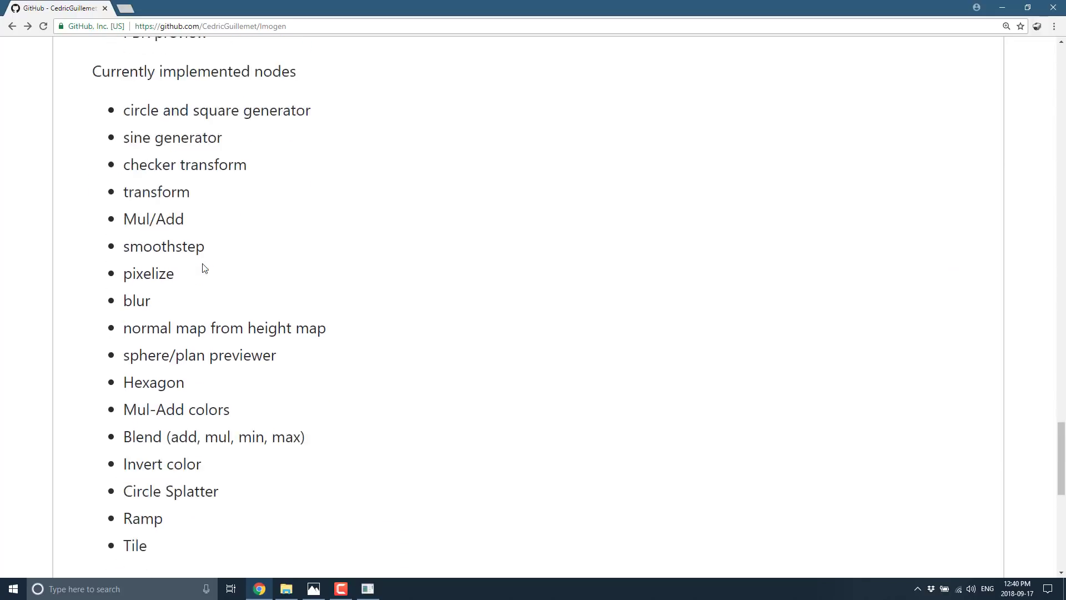
{"action": "left_click_drag", "start_coordinate": [137, 332], "coordinate": [344, 333]}
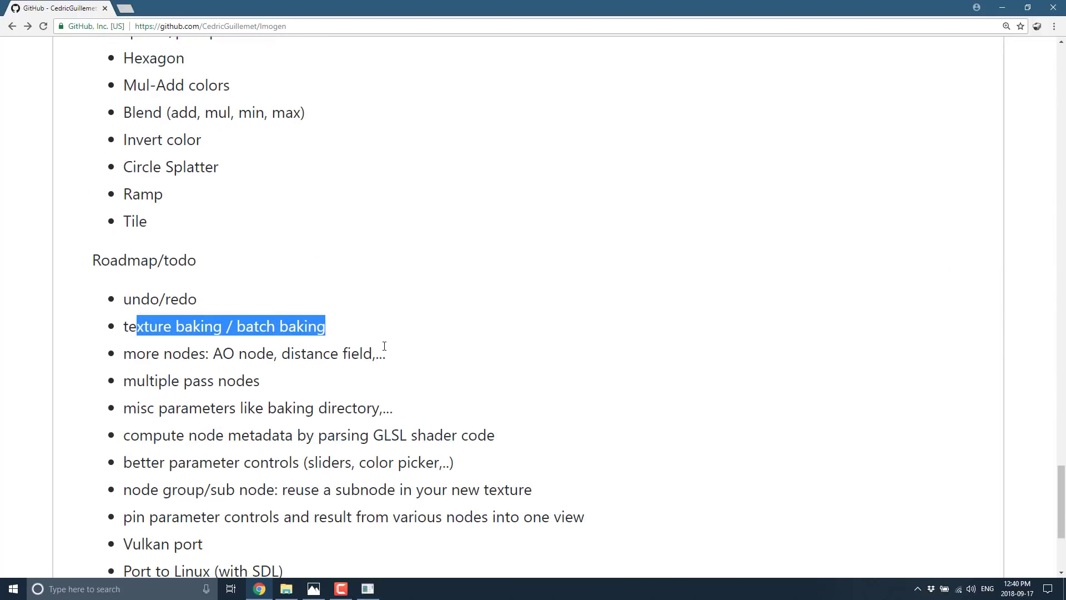
{"action": "scroll", "coordinate": [225, 378], "scroll_direction": "down", "scroll_amount": 1}
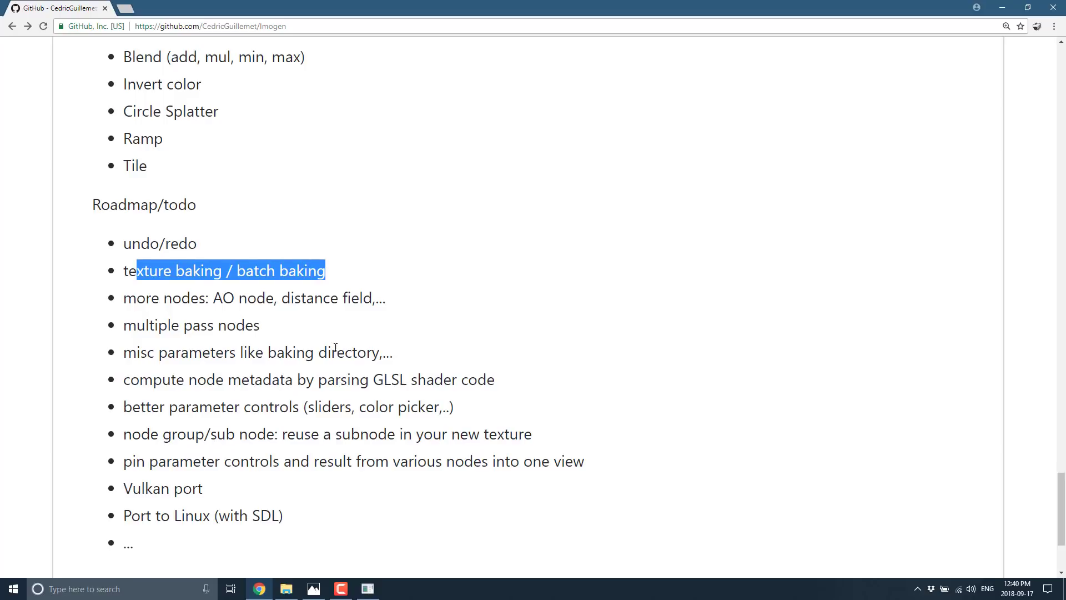
Step: Scroll back up to the Features and Currently implemented nodes lists, then return to Imogen
{"action": "scroll", "coordinate": [334, 342], "scroll_direction": "up", "scroll_amount": 4}
{"action": "scroll", "coordinate": [335, 342], "scroll_direction": "up", "scroll_amount": 3}
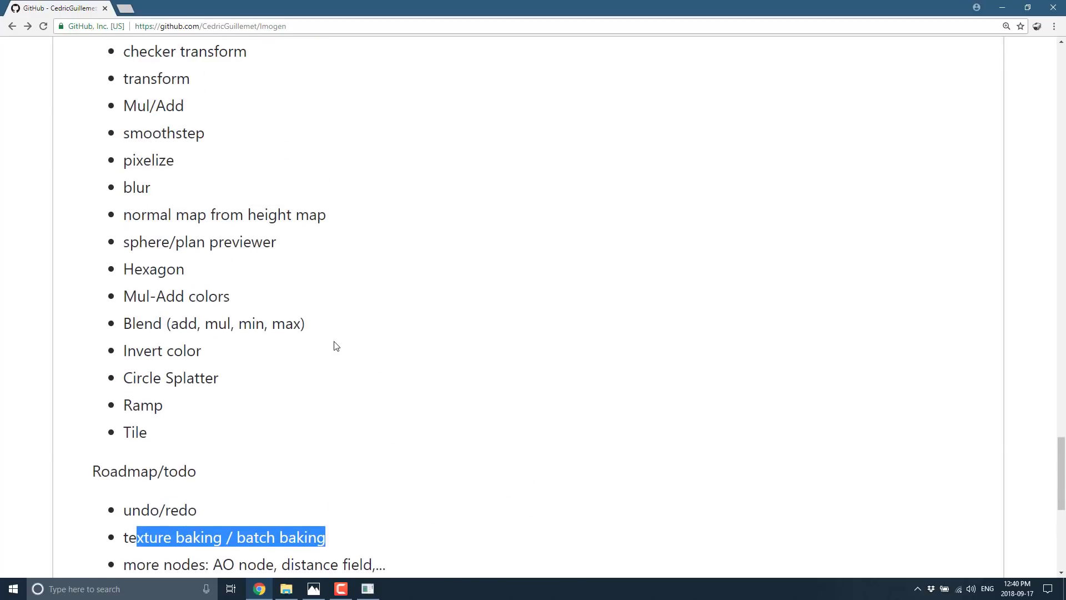
{"action": "scroll", "coordinate": [335, 345], "scroll_direction": "up", "scroll_amount": 3}
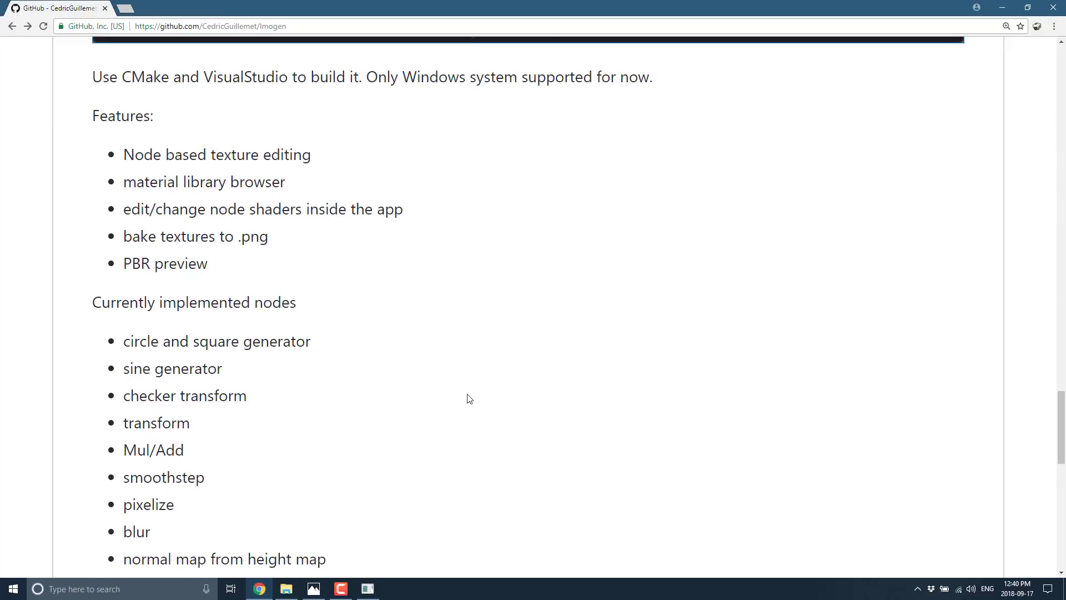
{"action": "scroll", "coordinate": [470, 399], "scroll_direction": "down", "scroll_amount": 5}
{"action": "scroll", "coordinate": [469, 399], "scroll_direction": "up", "scroll_amount": 3}
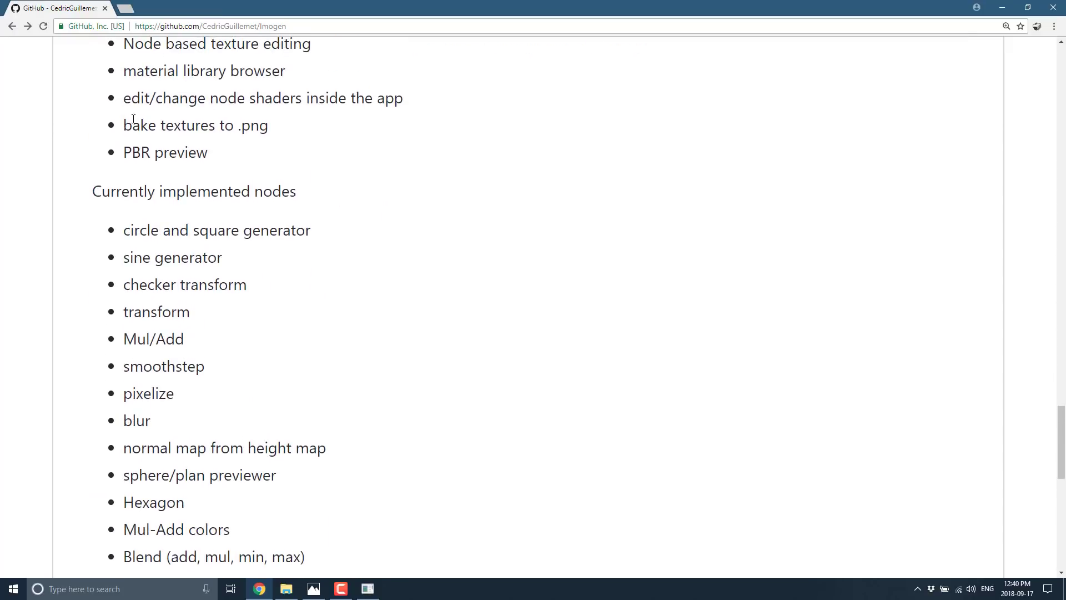
{"action": "key", "text": "alt+Tab"}
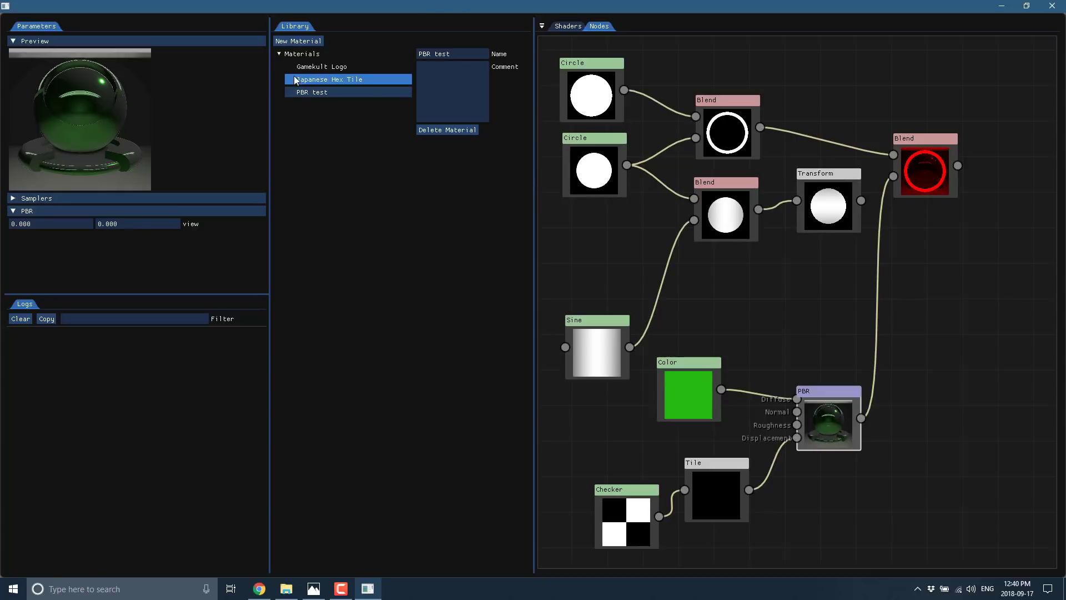
Step: Create a new material named 'MyMaterial' and reselect it after viewing Japanese Hex Tile
{"action": "left_click", "coordinate": [294, 41]}
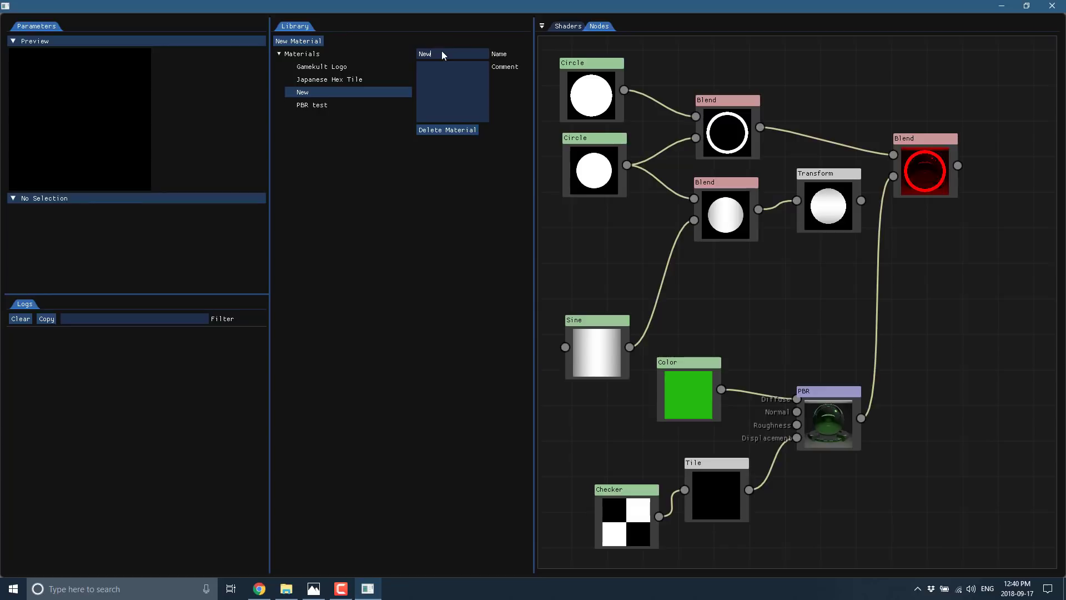
{"action": "type", "text": "MyMaterial"}
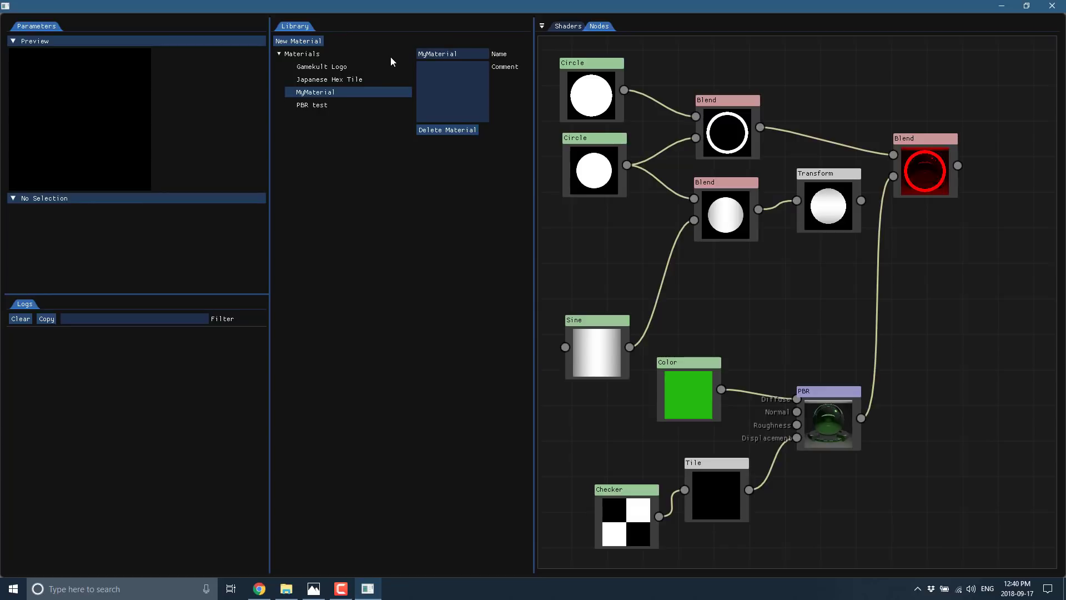
{"action": "left_click", "coordinate": [290, 79]}
{"action": "left_click", "coordinate": [317, 89]}
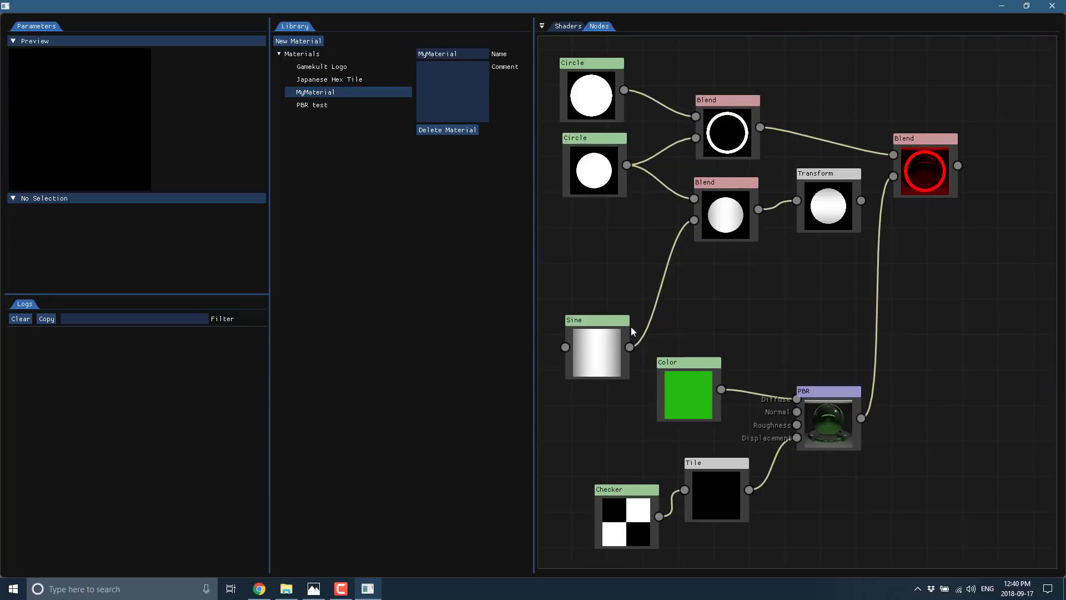
Step: Delete the PBR, Tile, Color and Checker nodes from MyMaterial's graph
{"action": "right_click", "coordinate": [842, 399]}
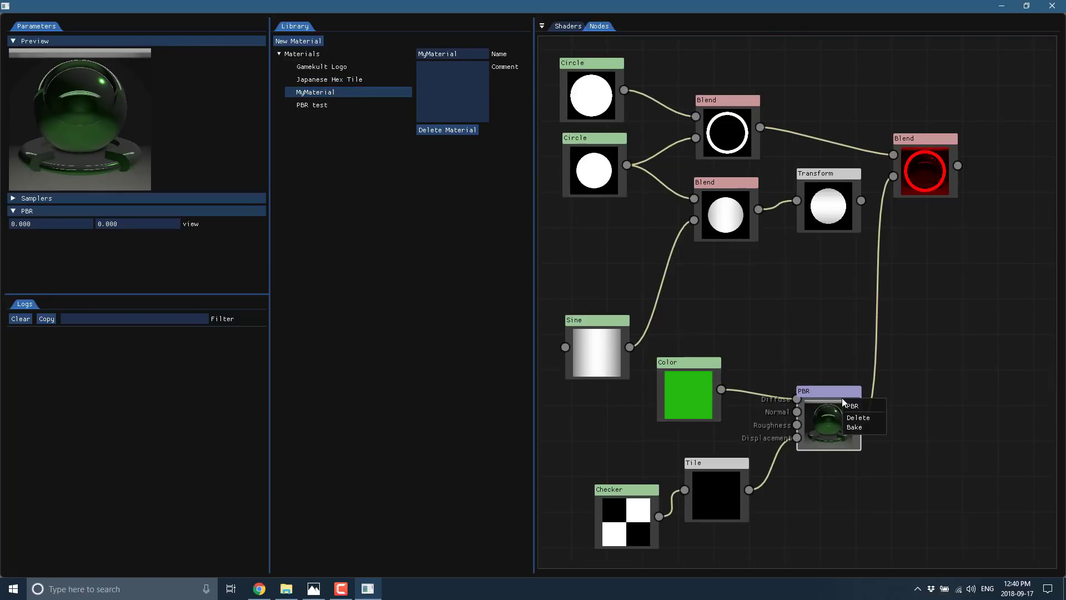
{"action": "left_click", "coordinate": [858, 417]}
{"action": "right_click", "coordinate": [732, 473]}
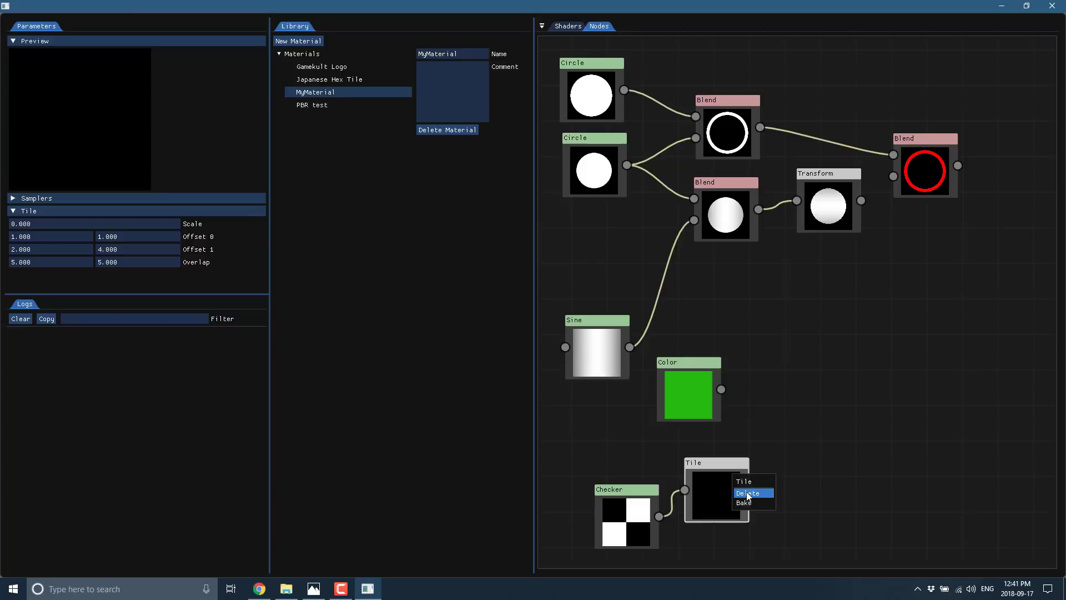
{"action": "left_click", "coordinate": [748, 493]}
{"action": "right_click", "coordinate": [684, 387]}
{"action": "left_click", "coordinate": [694, 407]}
{"action": "right_click", "coordinate": [628, 517]}
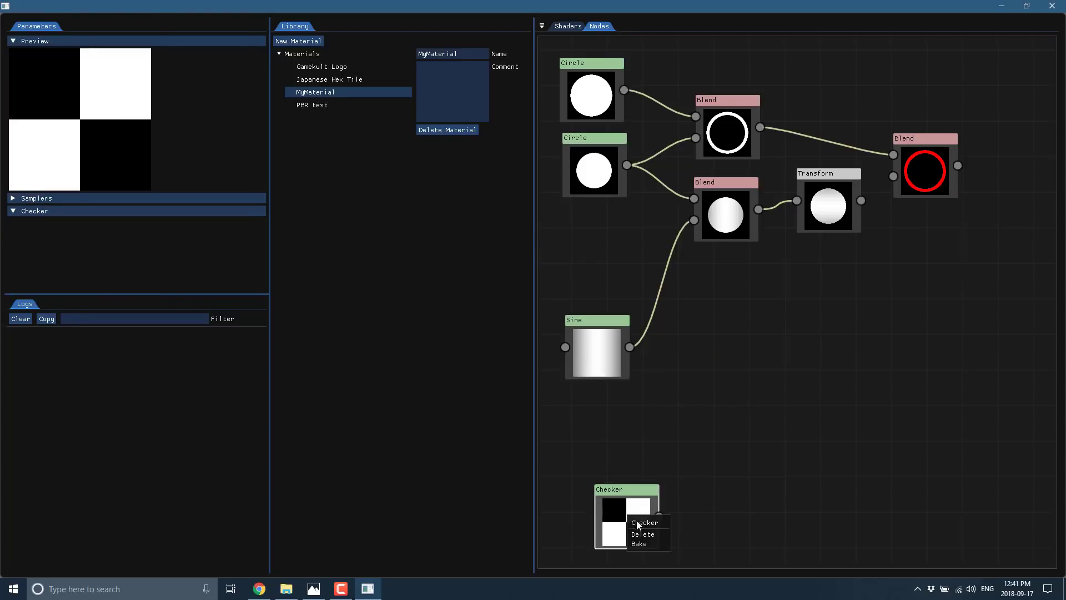
{"action": "left_click", "coordinate": [644, 533]}
Step: Delete the Sine, lower Blend and Transform nodes, then move the ring Blend node down
{"action": "right_click", "coordinate": [612, 349]}
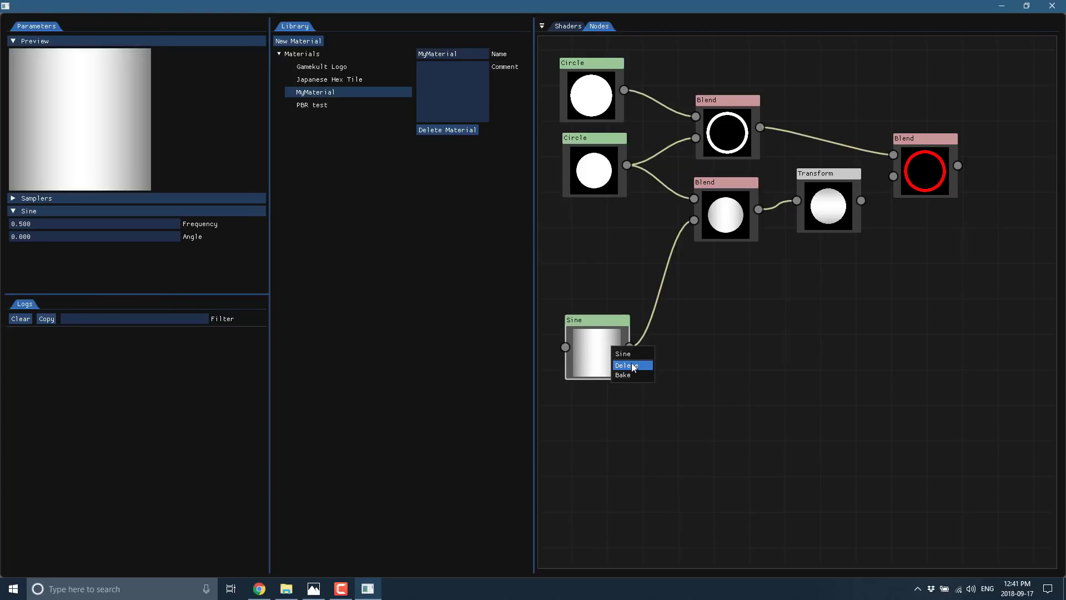
{"action": "left_click", "coordinate": [633, 366]}
{"action": "right_click", "coordinate": [744, 214]}
{"action": "left_click", "coordinate": [772, 225]}
{"action": "right_click", "coordinate": [839, 218]}
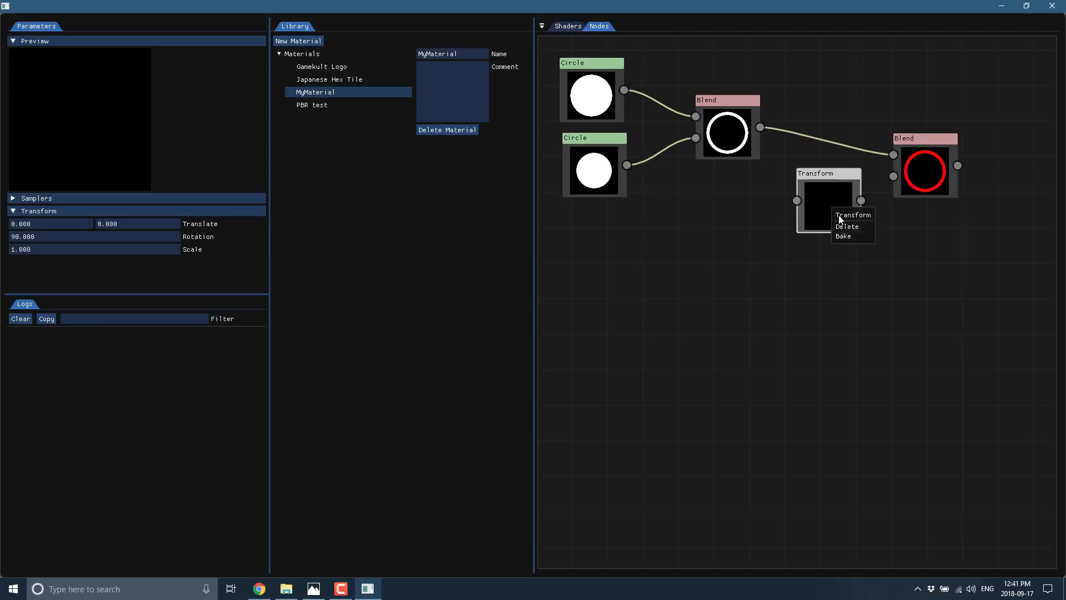
{"action": "left_click", "coordinate": [846, 227]}
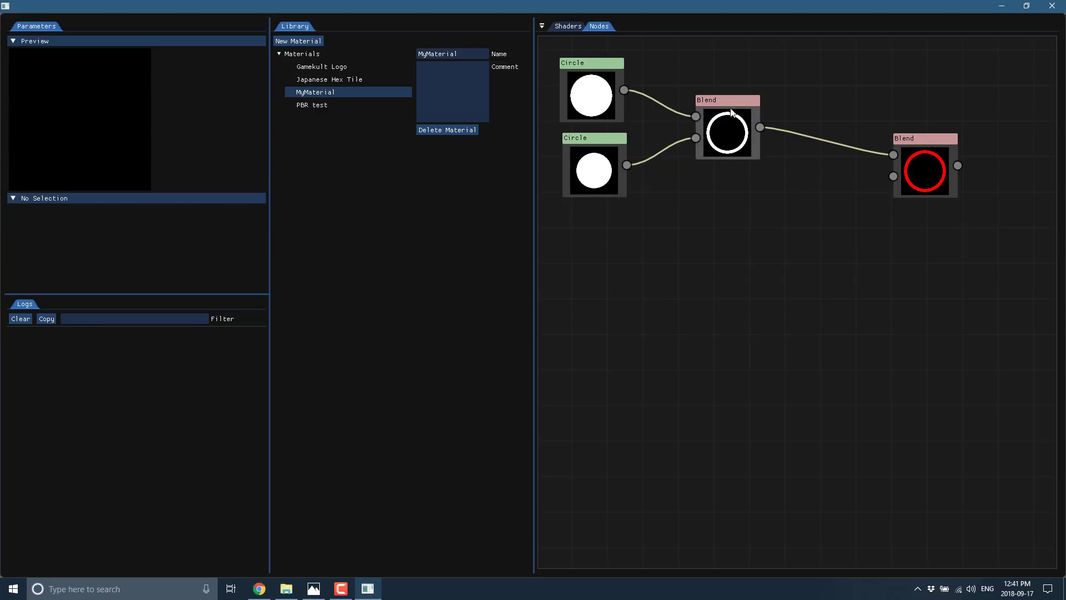
{"action": "left_click_drag", "start_coordinate": [731, 111], "coordinate": [729, 168]}
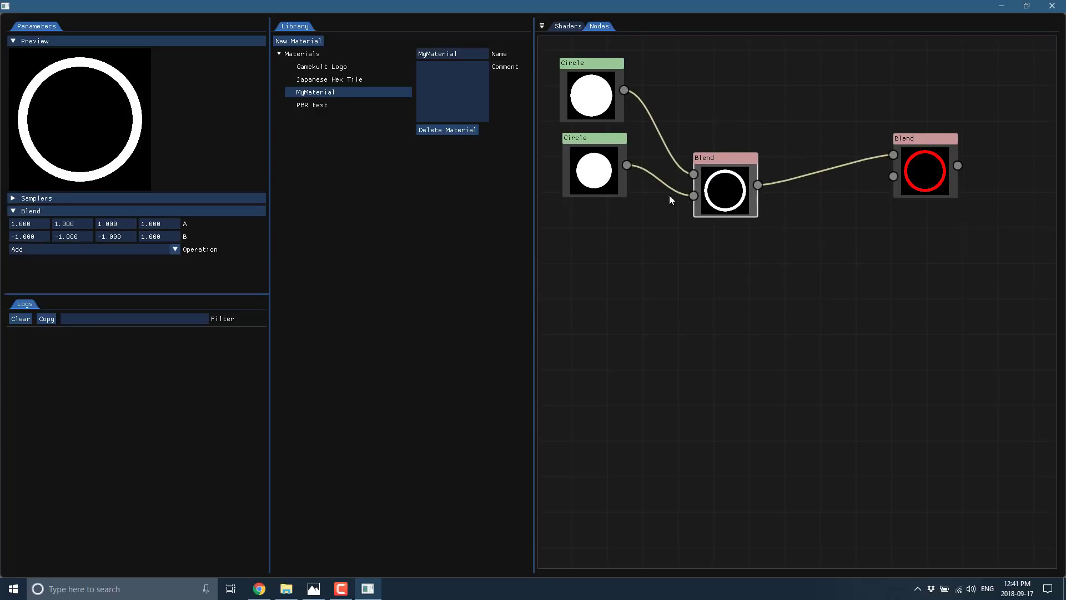
Step: Add a Sine generator node and place it below the Circle nodes
{"action": "right_click", "coordinate": [760, 391]}
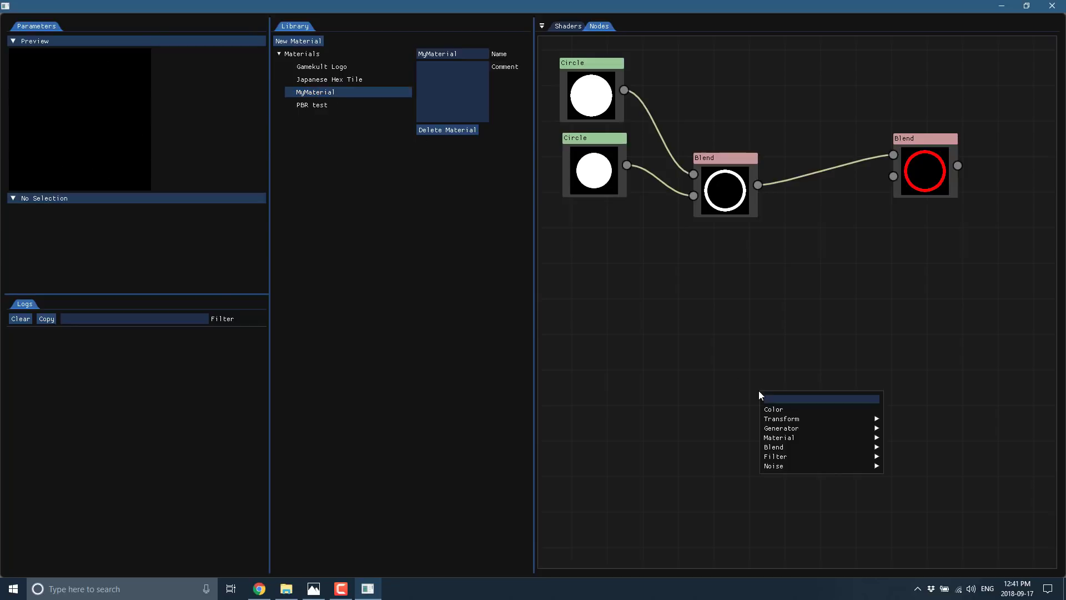
{"action": "mouse_move", "coordinate": [790, 431]}
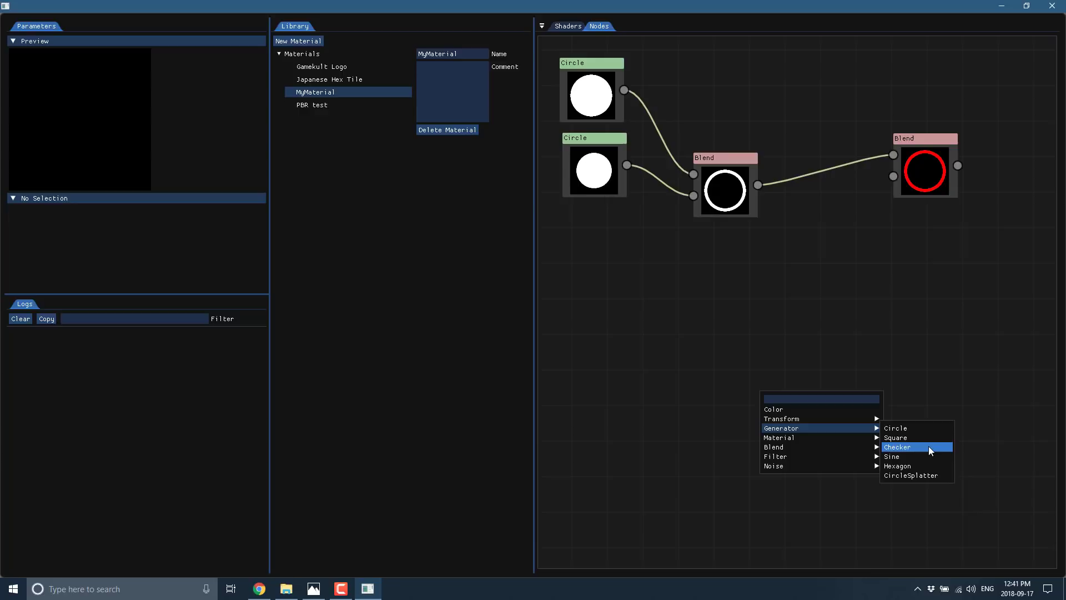
{"action": "left_click", "coordinate": [944, 457]}
{"action": "left_click_drag", "start_coordinate": [791, 398], "coordinate": [620, 249]}
Step: Delete the duplicate second Circle node
{"action": "left_click", "coordinate": [602, 158]}
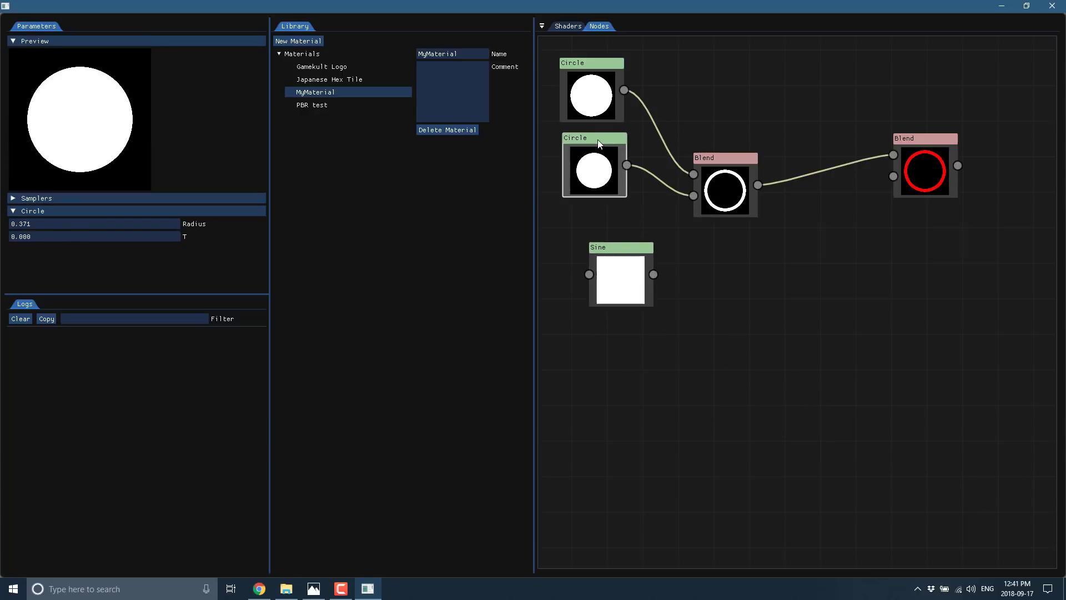
{"action": "right_click", "coordinate": [597, 139]}
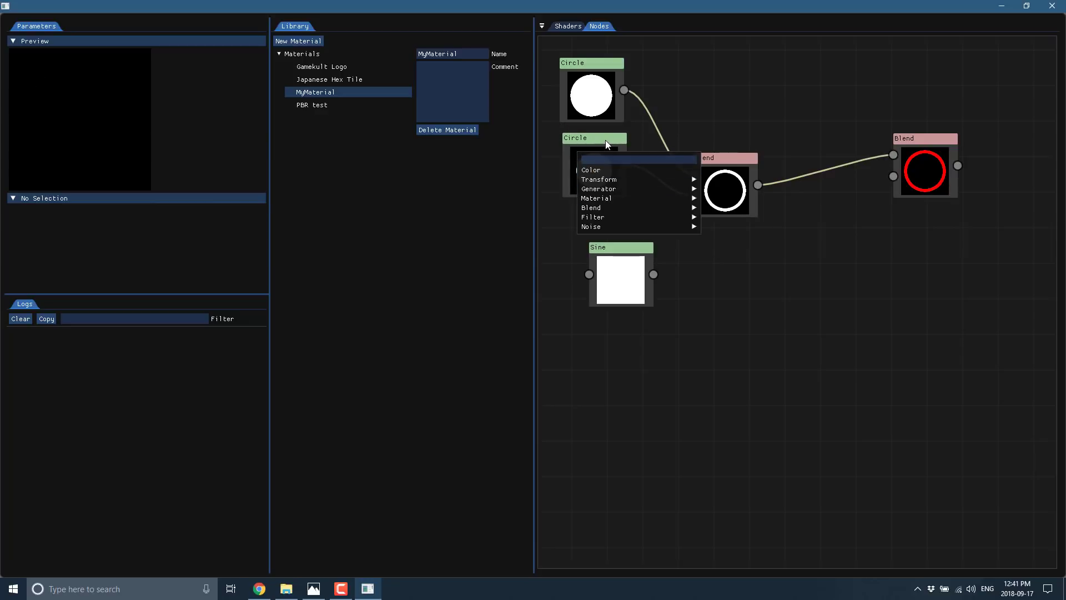
{"action": "right_click", "coordinate": [605, 140]}
{"action": "left_click", "coordinate": [620, 160]}
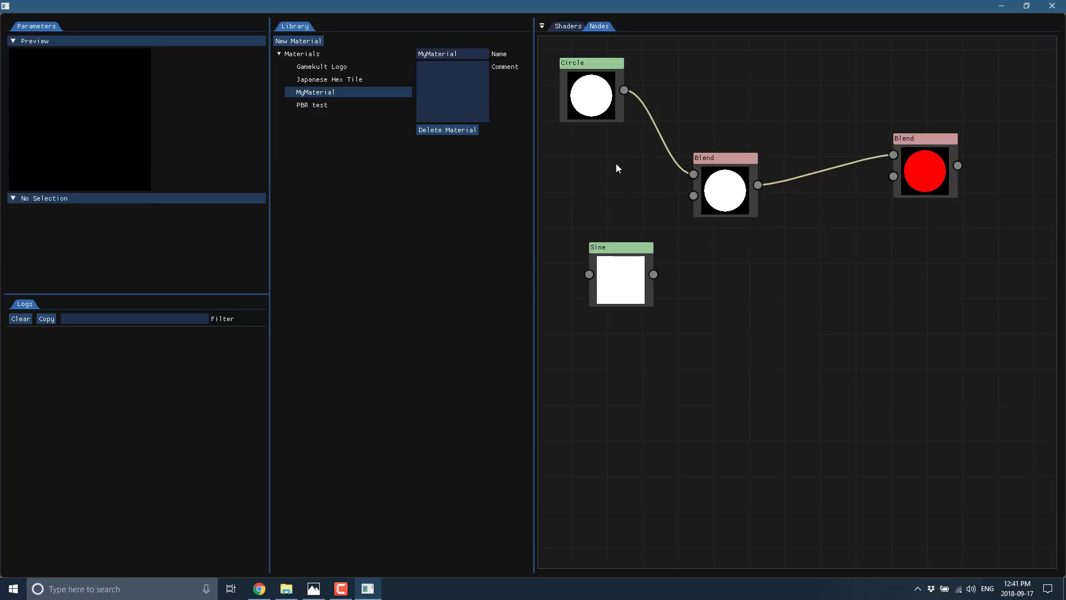
Step: Set the Sine node's Frequency to 4, then reposition it and the final Blend node
{"action": "left_click", "coordinate": [623, 278]}
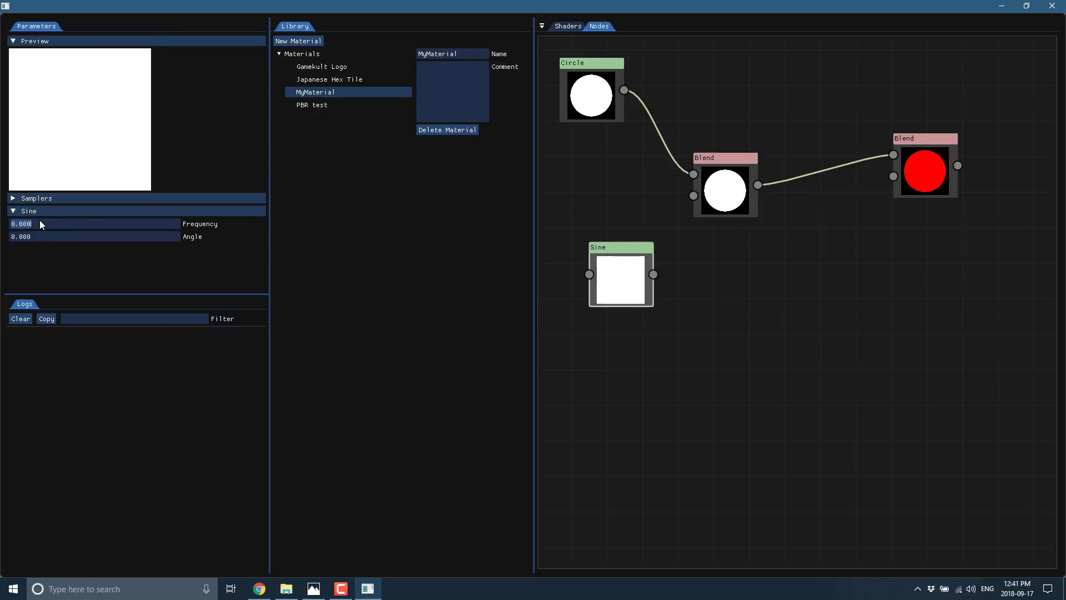
{"action": "type", "text": "4"}
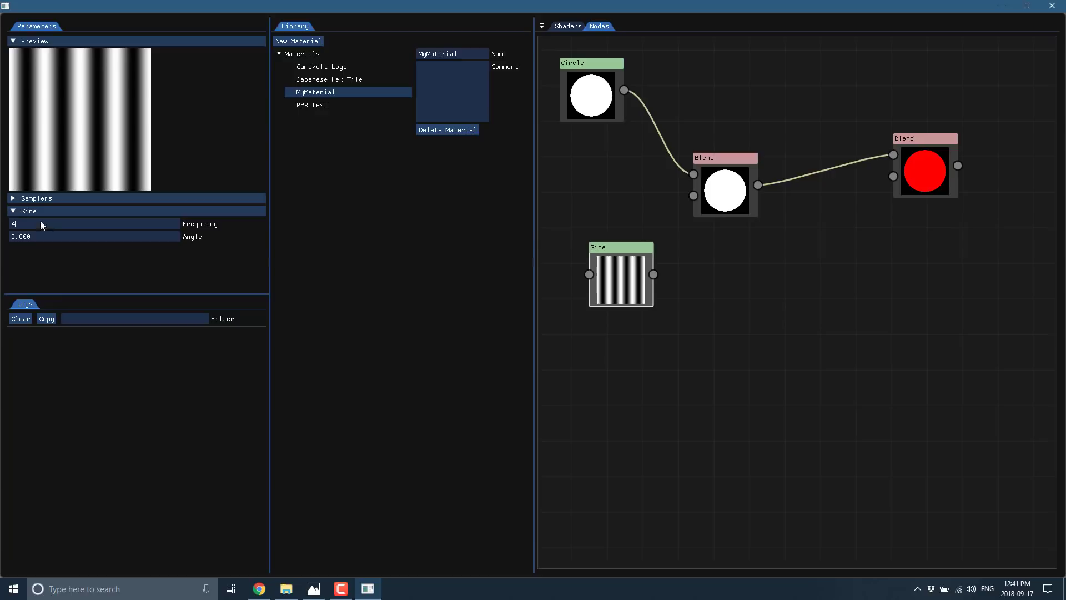
{"action": "left_click_drag", "start_coordinate": [630, 253], "coordinate": [692, 196]}
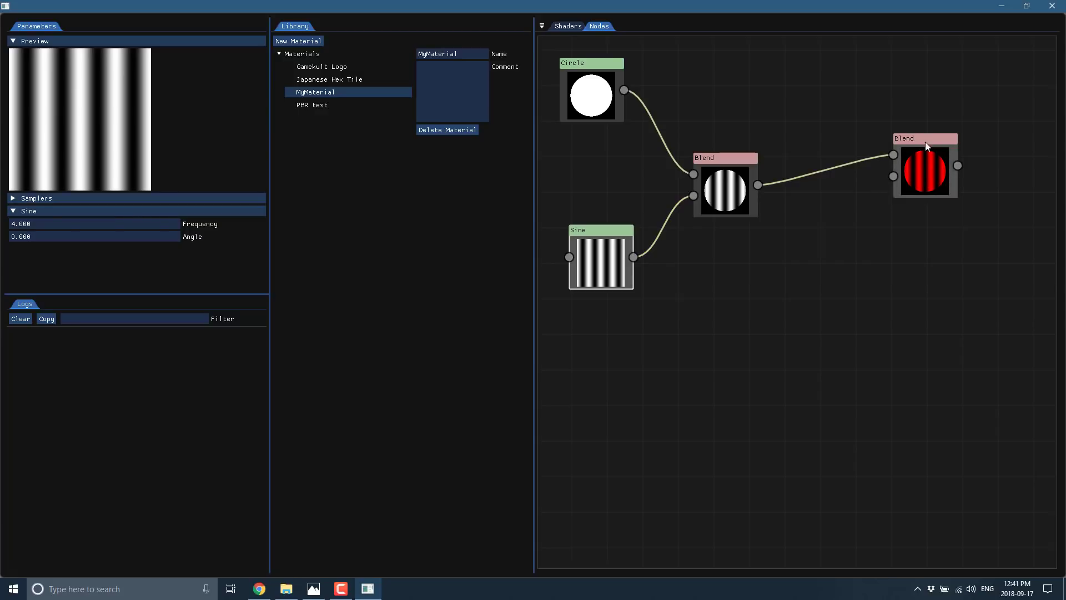
{"action": "left_click_drag", "start_coordinate": [925, 141], "coordinate": [917, 185]}
Step: Add a green Color node, wire it into the final Blend's second input, and move it up
{"action": "right_click", "coordinate": [667, 419]}
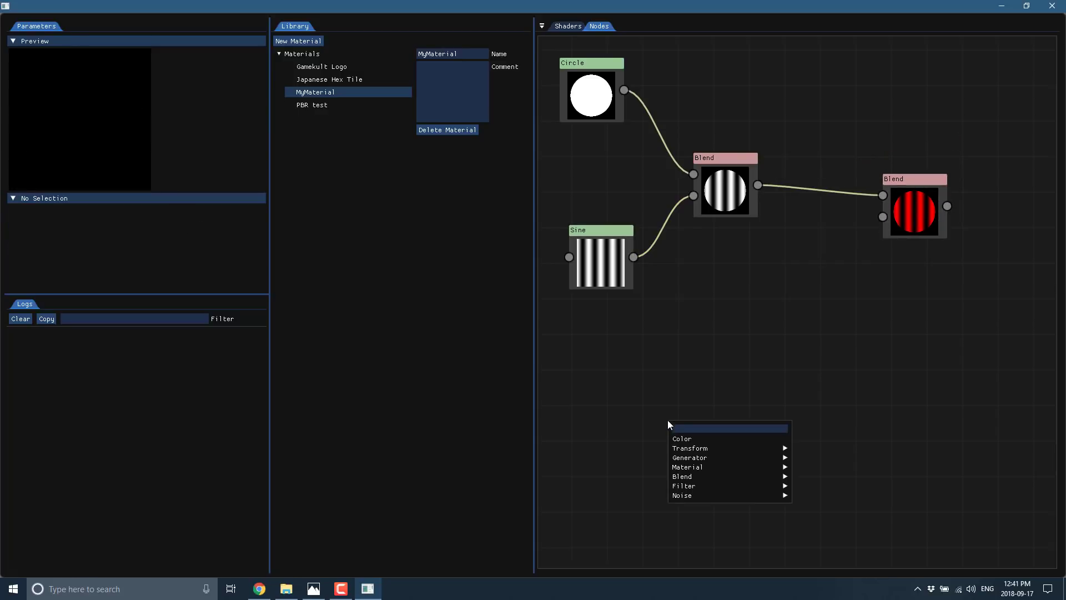
{"action": "left_click", "coordinate": [691, 441]}
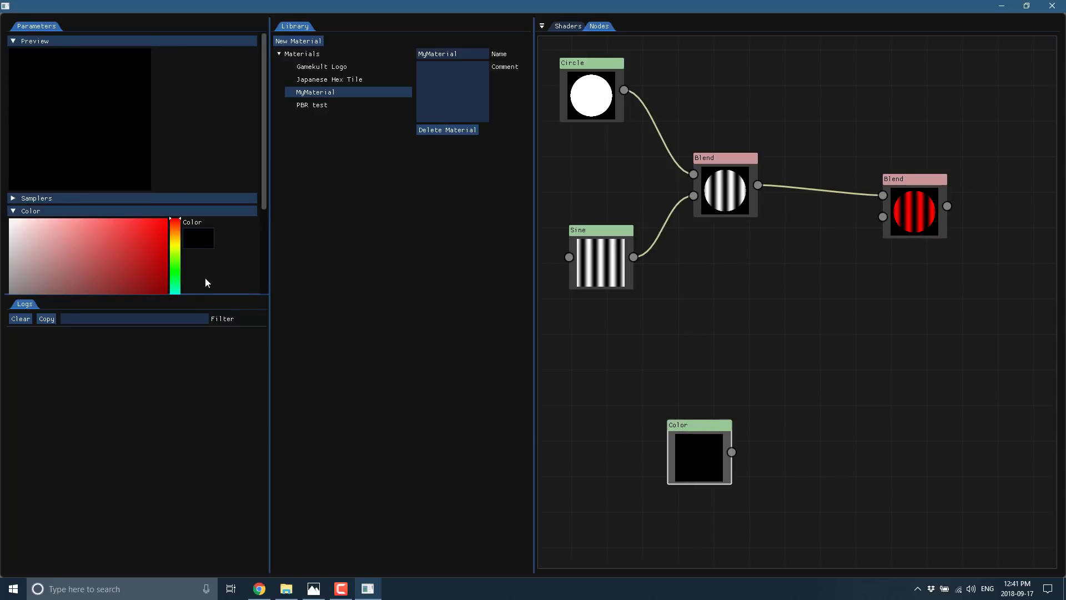
{"action": "left_click", "coordinate": [157, 241]}
{"action": "left_click_drag", "start_coordinate": [174, 249], "coordinate": [176, 271]}
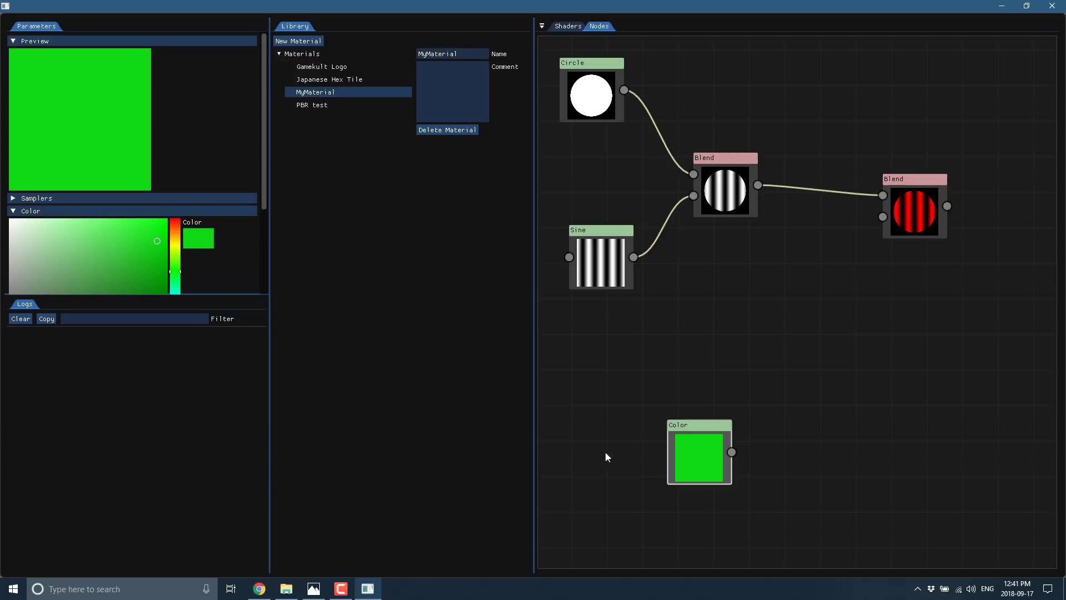
{"action": "left_click_drag", "start_coordinate": [731, 452], "coordinate": [882, 217]}
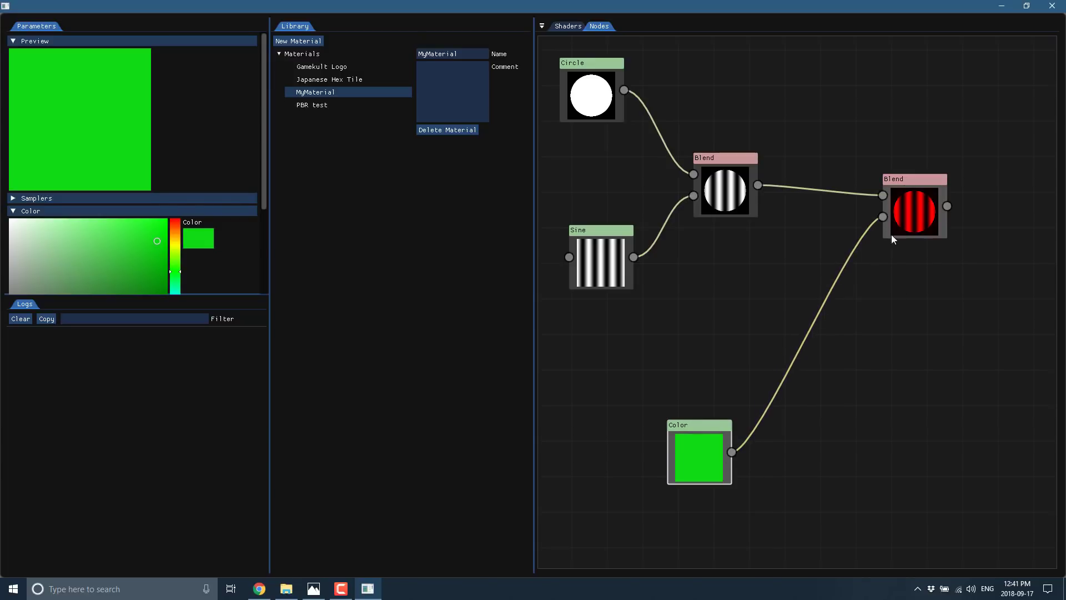
{"action": "left_click_drag", "start_coordinate": [700, 425], "coordinate": [739, 301]}
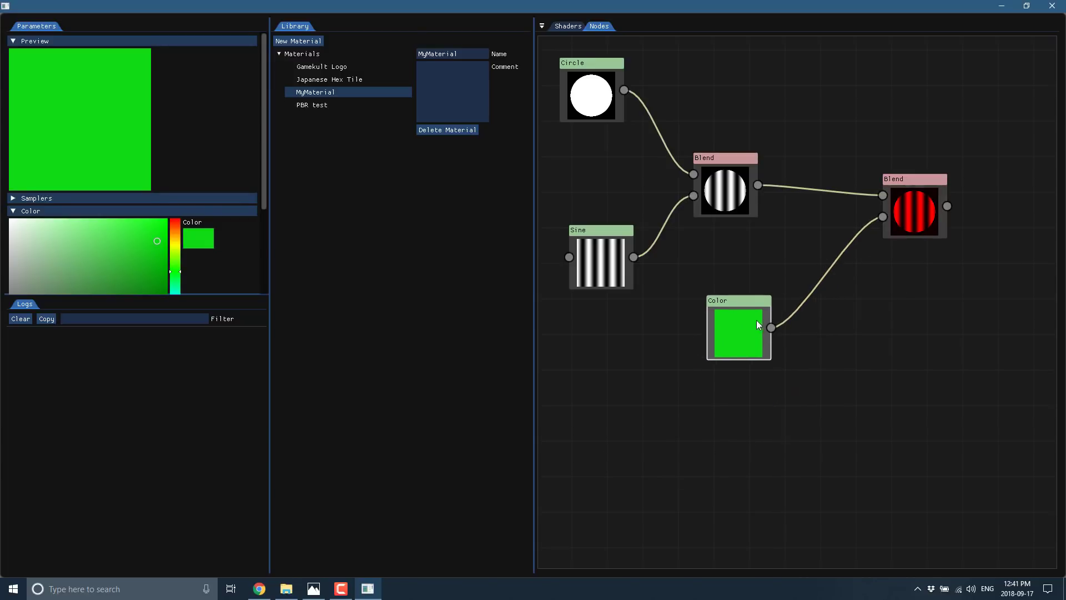
{"action": "left_click", "coordinate": [930, 218]}
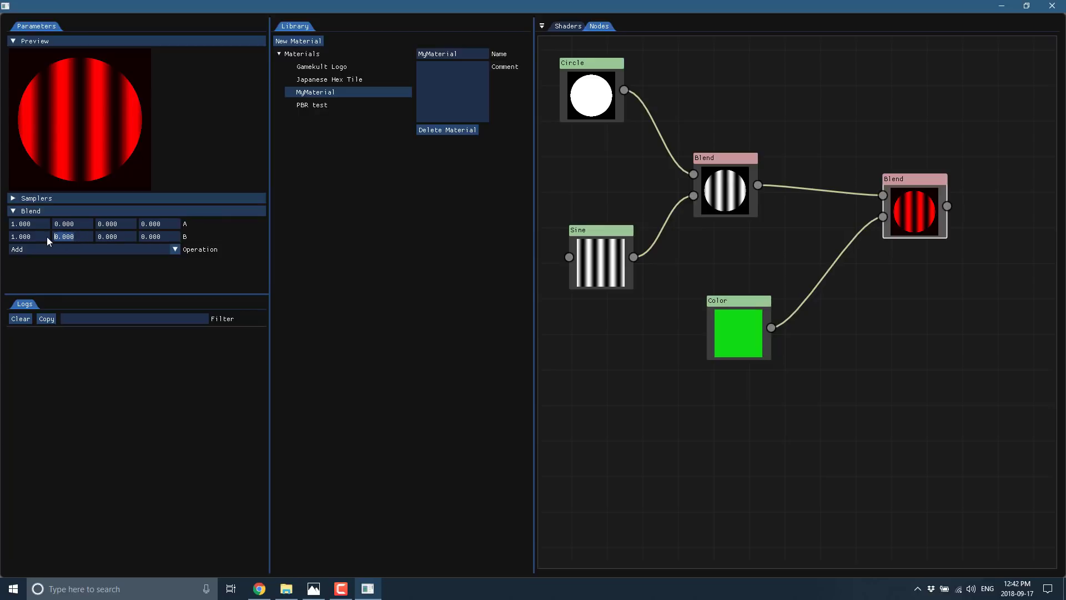
Step: Set the final Blend's B second component to 1.000 for yellow-on-green stripes
{"action": "type", "text": "1"}
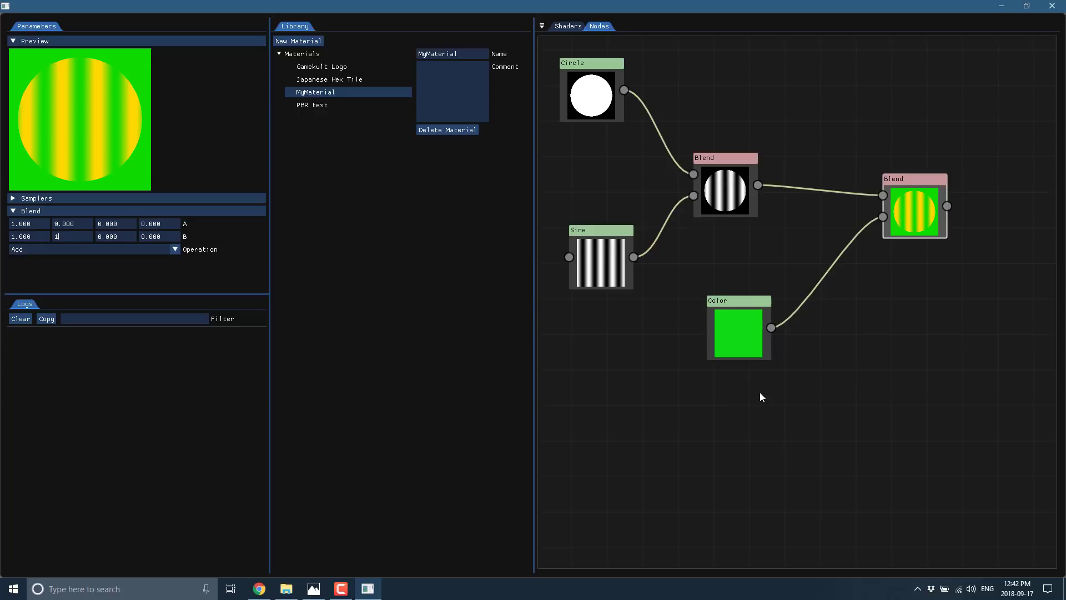
{"action": "key", "text": "Return"}
Step: Dock the Logs panel under the Library and widen the node graph panel
{"action": "left_click_drag", "start_coordinate": [30, 306], "coordinate": [398, 321]}
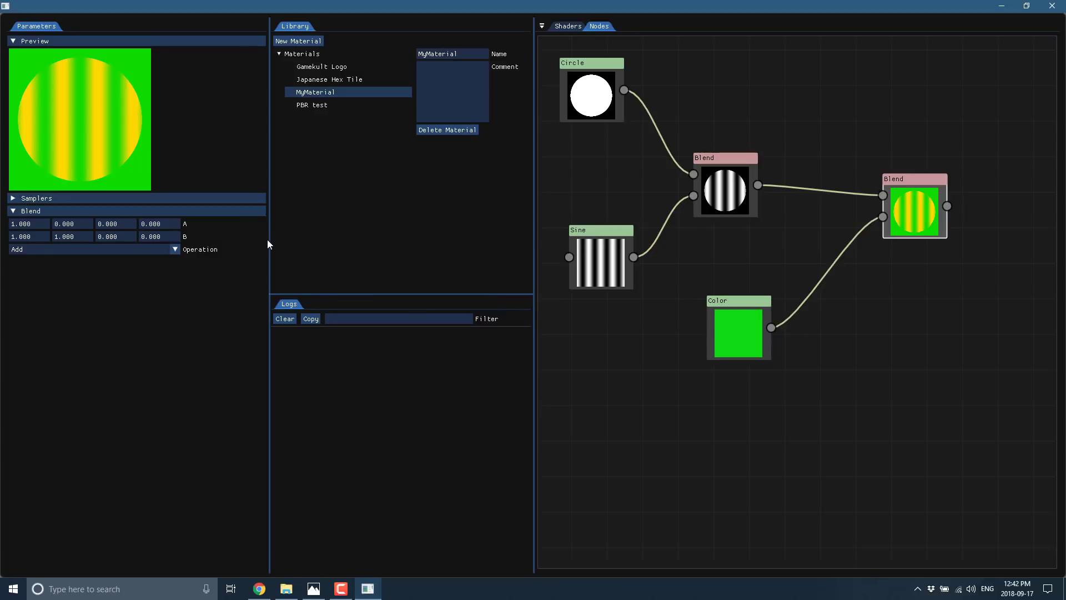
{"action": "left_click_drag", "start_coordinate": [268, 242], "coordinate": [184, 242]}
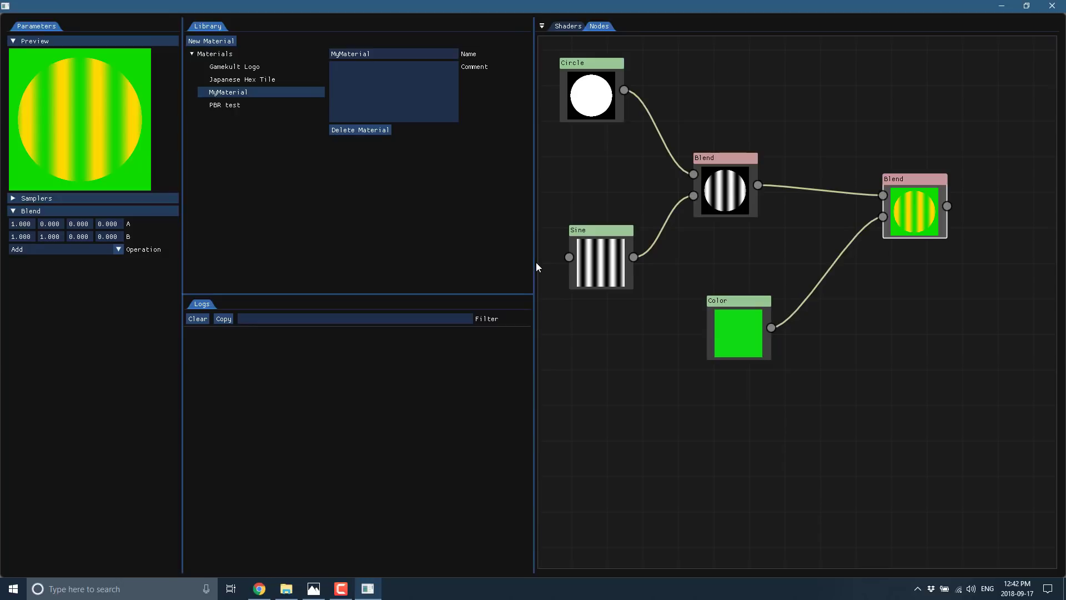
{"action": "left_click_drag", "start_coordinate": [536, 264], "coordinate": [468, 273]}
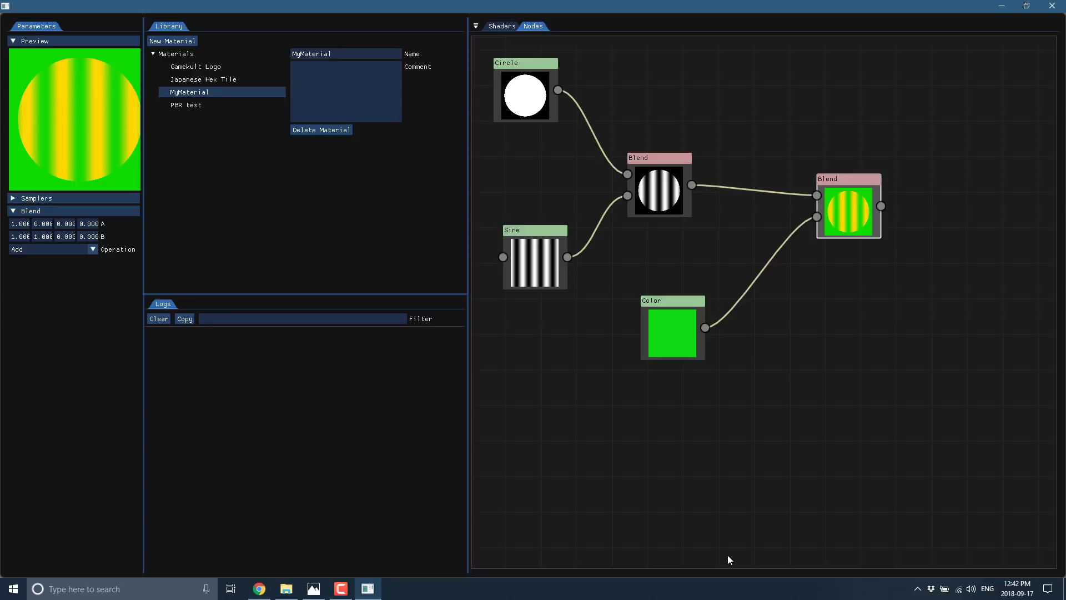
Step: Browse the add-node Filter submenu without adding anything, then show the Shaders library with Blend.glsl code
{"action": "right_click", "coordinate": [797, 390]}
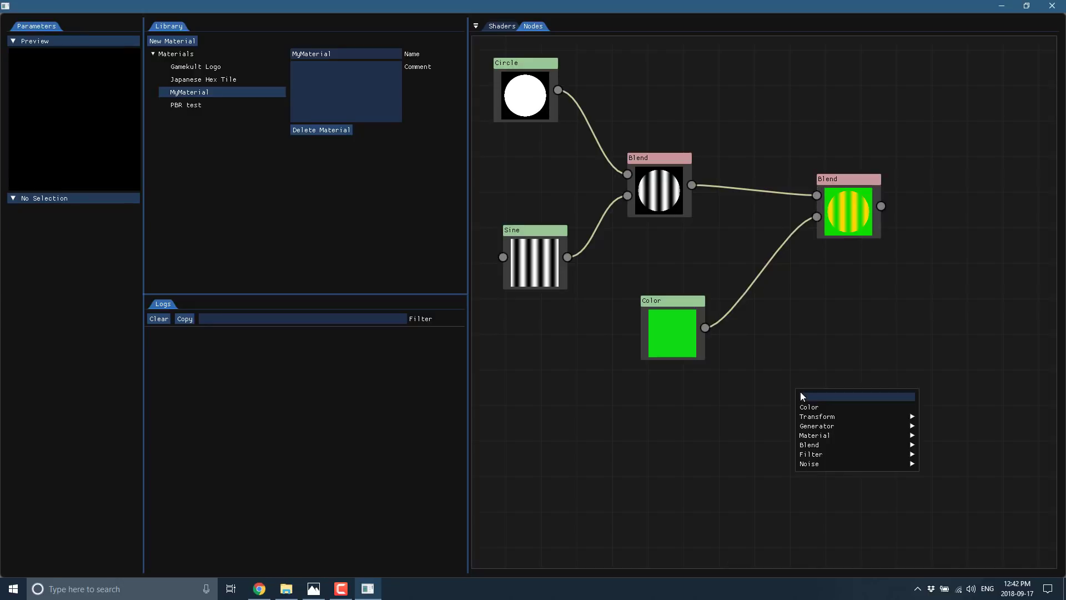
{"action": "mouse_move", "coordinate": [827, 451]}
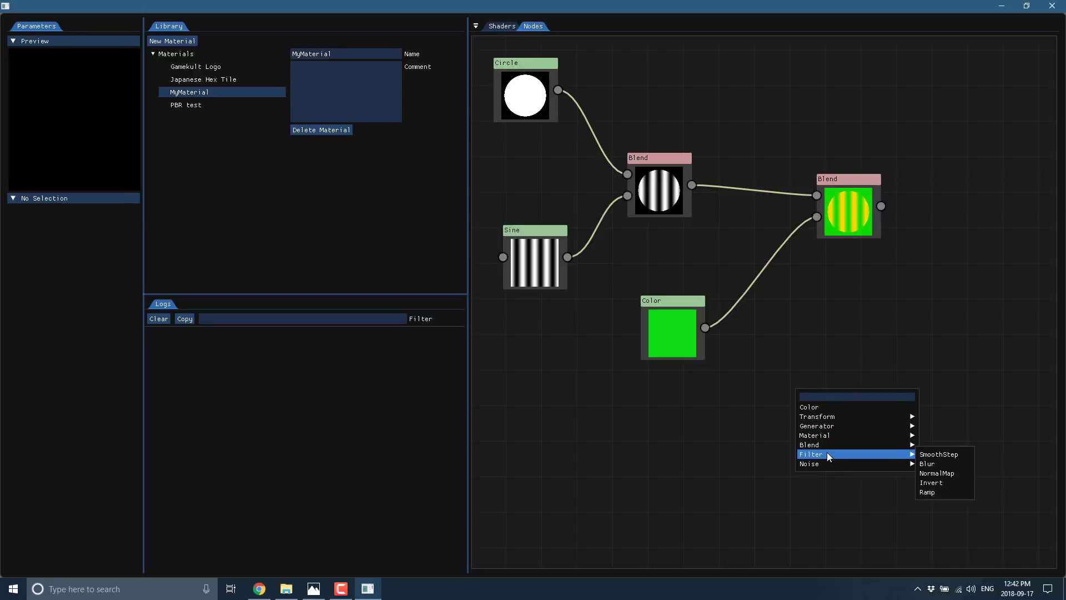
{"action": "mouse_move", "coordinate": [824, 426]}
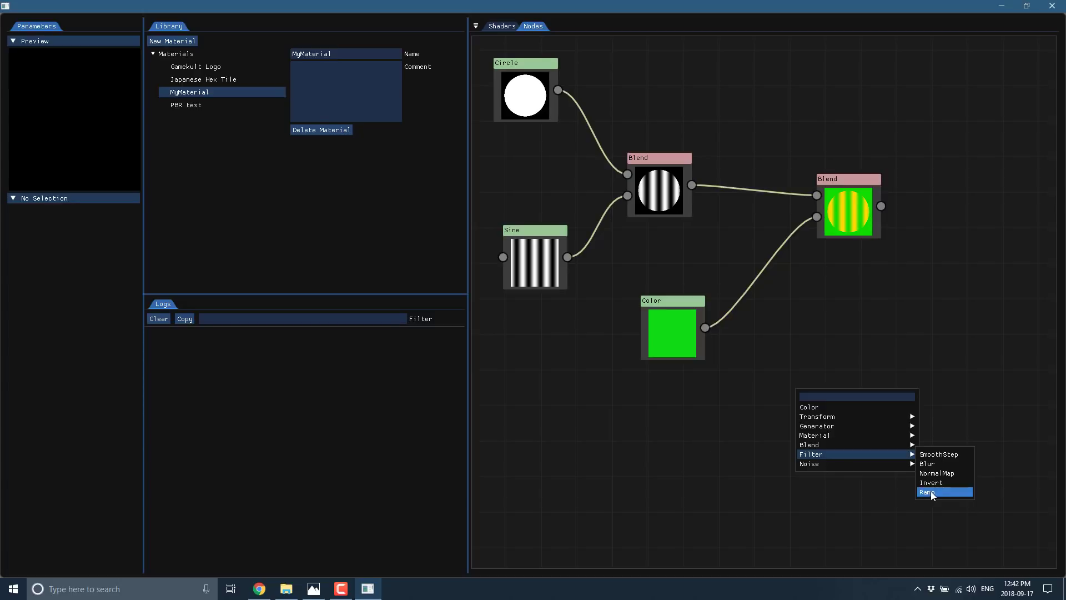
{"action": "left_click", "coordinate": [620, 438]}
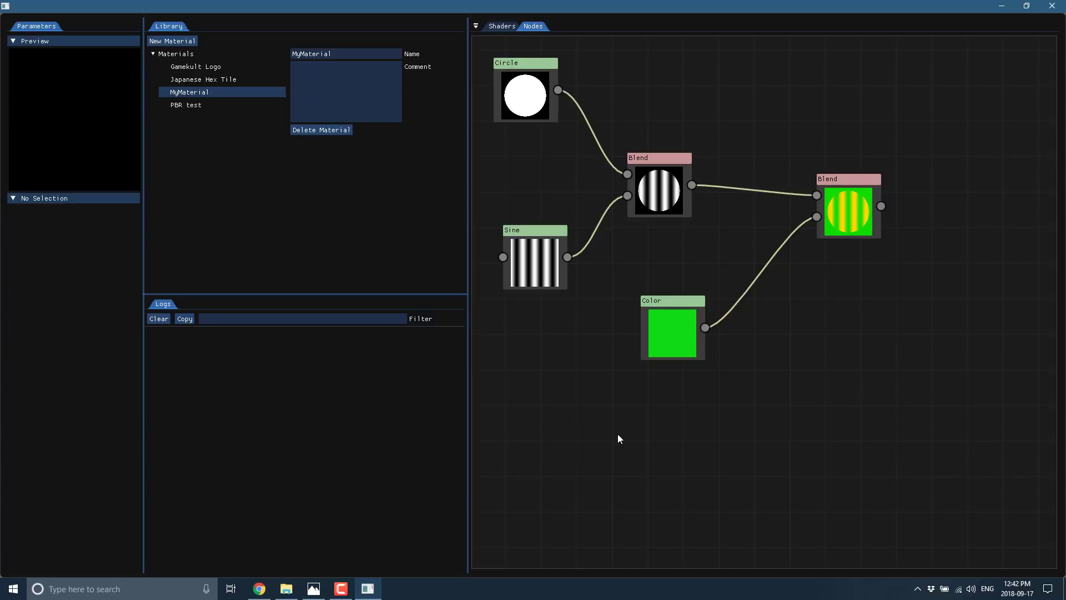
{"action": "left_click", "coordinate": [502, 27]}
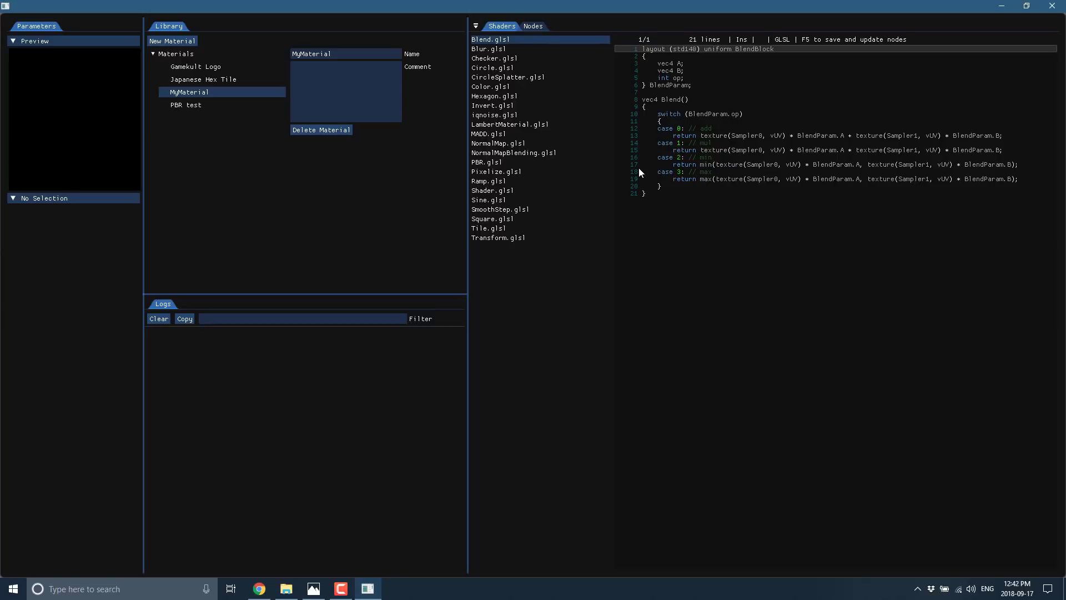
Step: View the CircleSplatter, Ramp, Shader, Sine, Square and Tile shader sources
{"action": "left_click", "coordinate": [489, 78]}
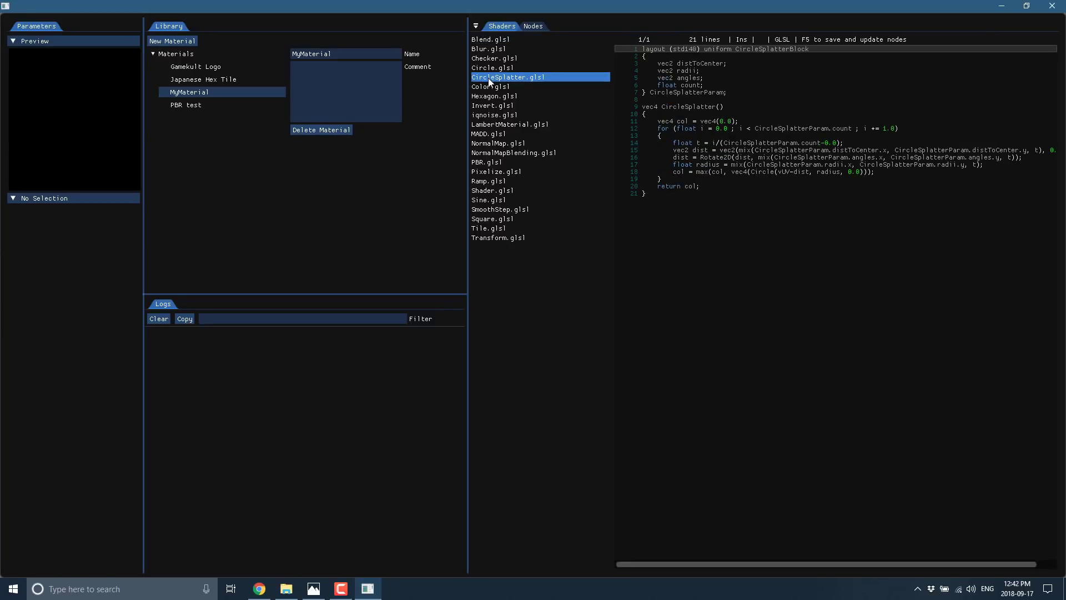
{"action": "left_click_drag", "start_coordinate": [881, 236], "coordinate": [638, 51]}
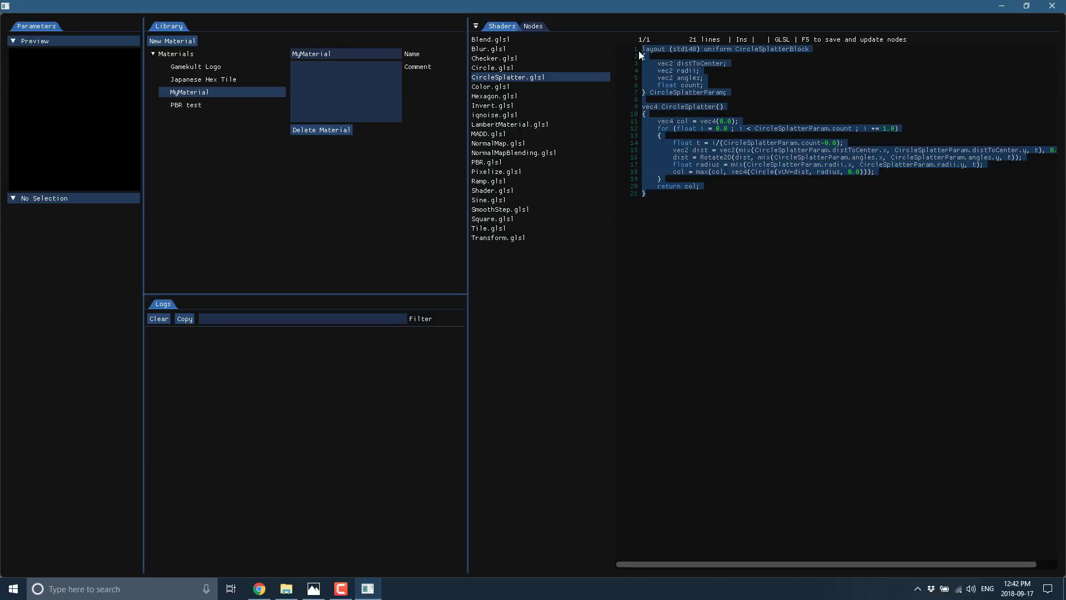
{"action": "left_click", "coordinate": [484, 181]}
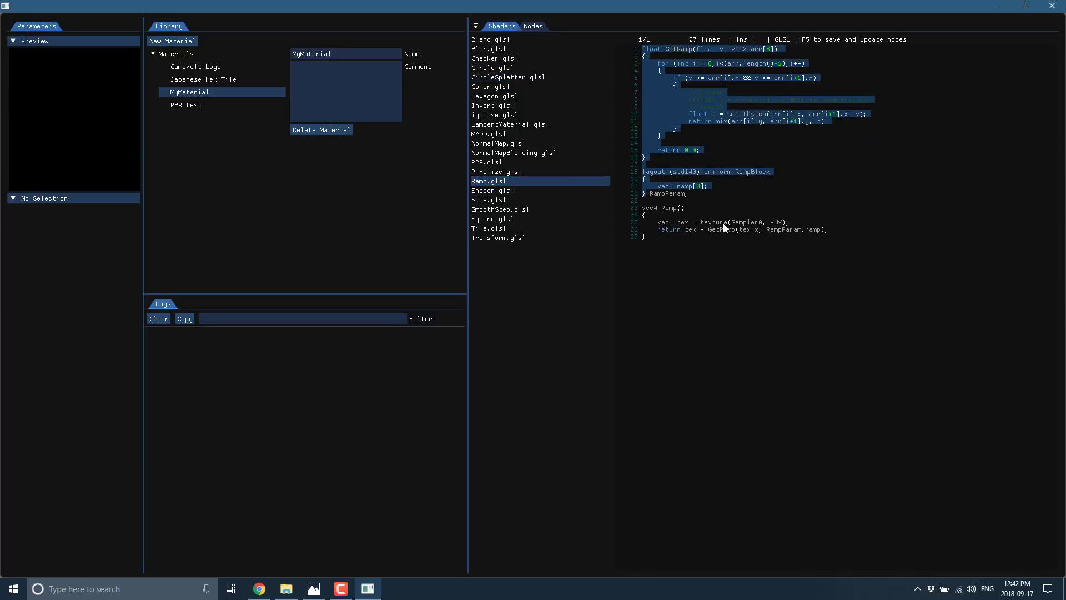
{"action": "left_click", "coordinate": [515, 191]}
{"action": "left_click", "coordinate": [497, 200]}
{"action": "left_click", "coordinate": [492, 219]}
{"action": "left_click", "coordinate": [489, 228]}
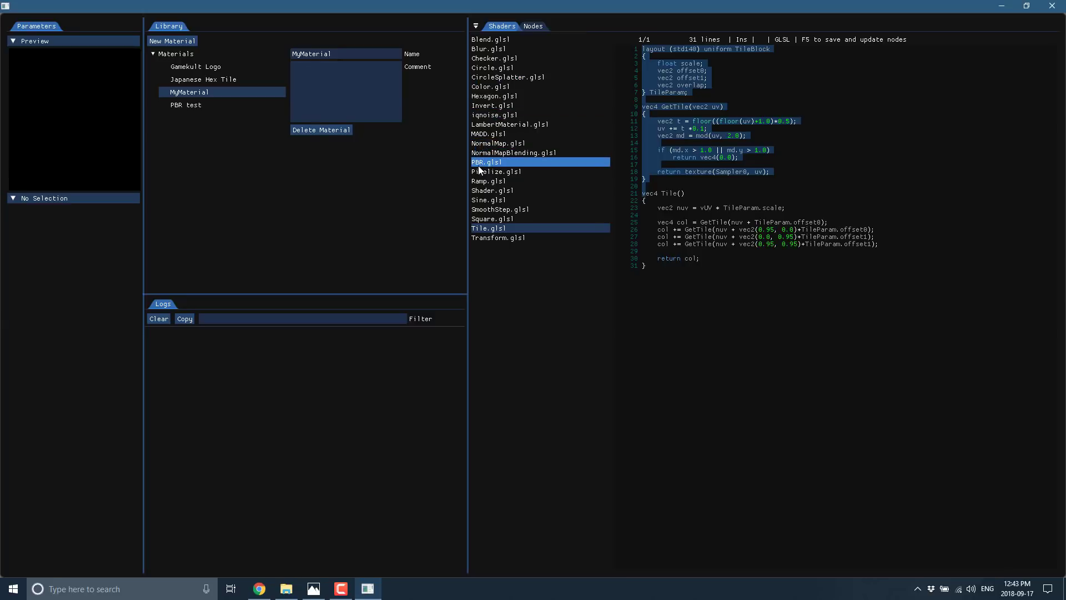
Step: View the PBR, Circle, Blur and Invert shaders, ending on the 39-line iqnoise.glsl
{"action": "left_click", "coordinate": [480, 163]}
{"action": "left_click", "coordinate": [480, 115]}
{"action": "left_click", "coordinate": [482, 68]}
{"action": "left_click", "coordinate": [497, 49]}
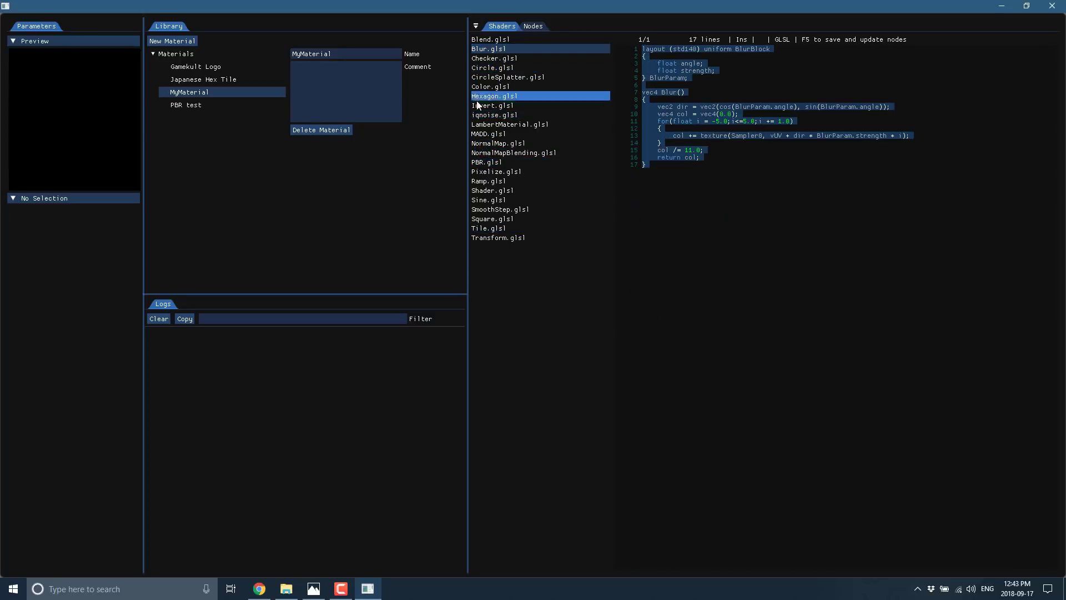
{"action": "left_click", "coordinate": [479, 105]}
{"action": "left_click", "coordinate": [486, 115]}
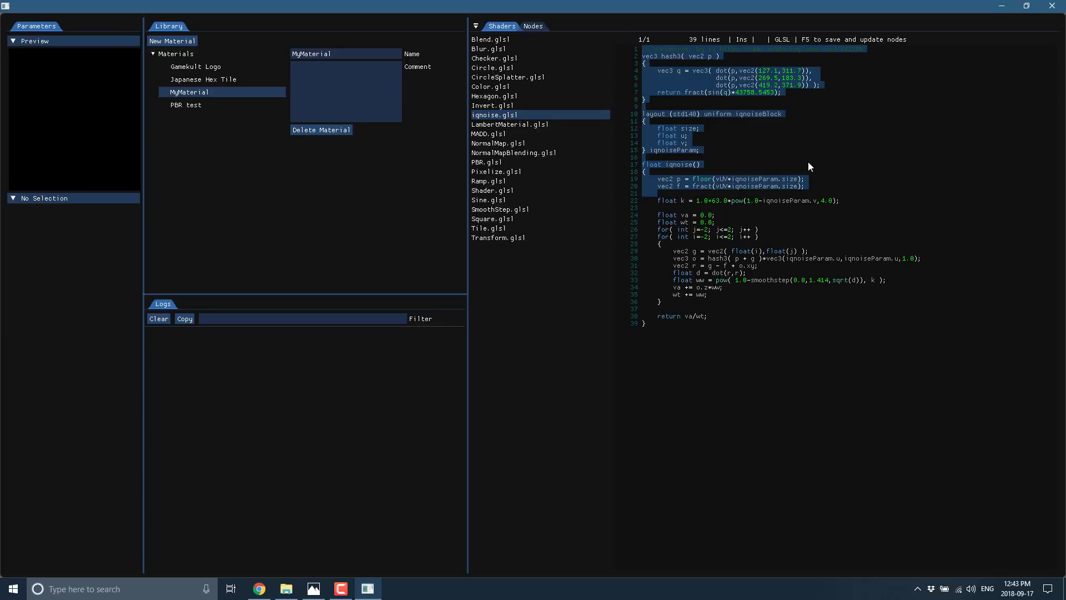
Step: Duplicate Blend.glsl inside the GLSL folder in File Explorer
{"action": "left_click", "coordinate": [286, 588]}
{"action": "left_click", "coordinate": [116, 69]}
{"action": "double_click", "coordinate": [114, 71]}
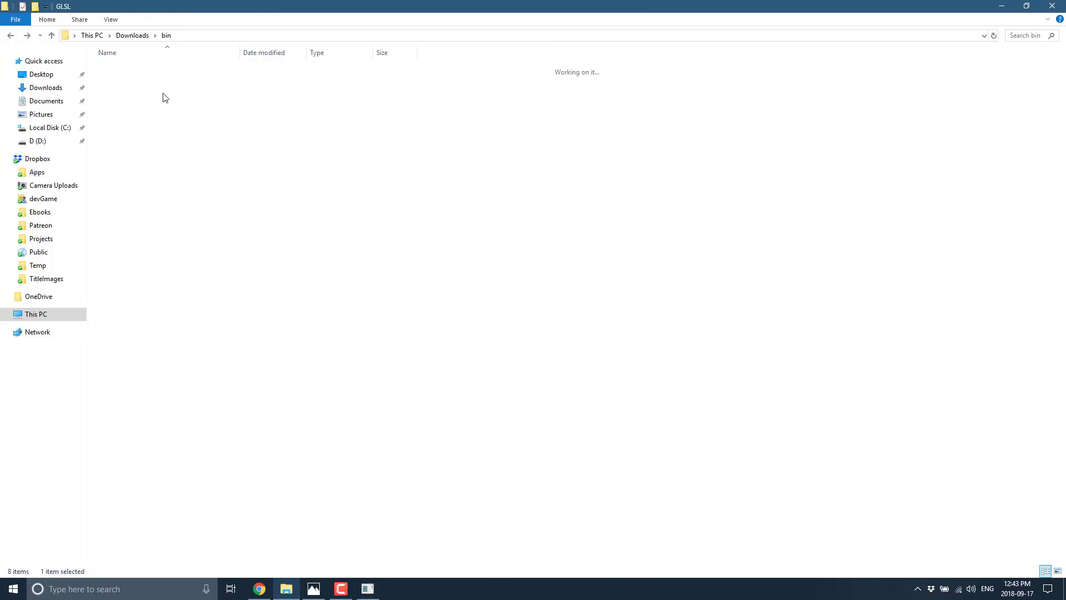
{"action": "left_click", "coordinate": [122, 71]}
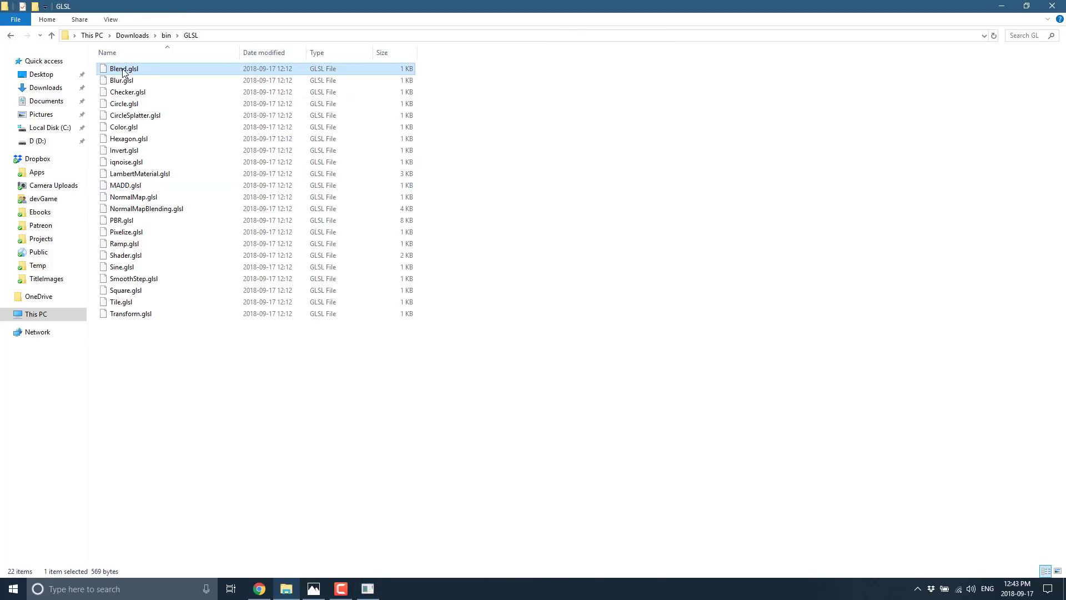
{"action": "key", "text": "ctrl+c"}
{"action": "key", "text": "ctrl+v"}
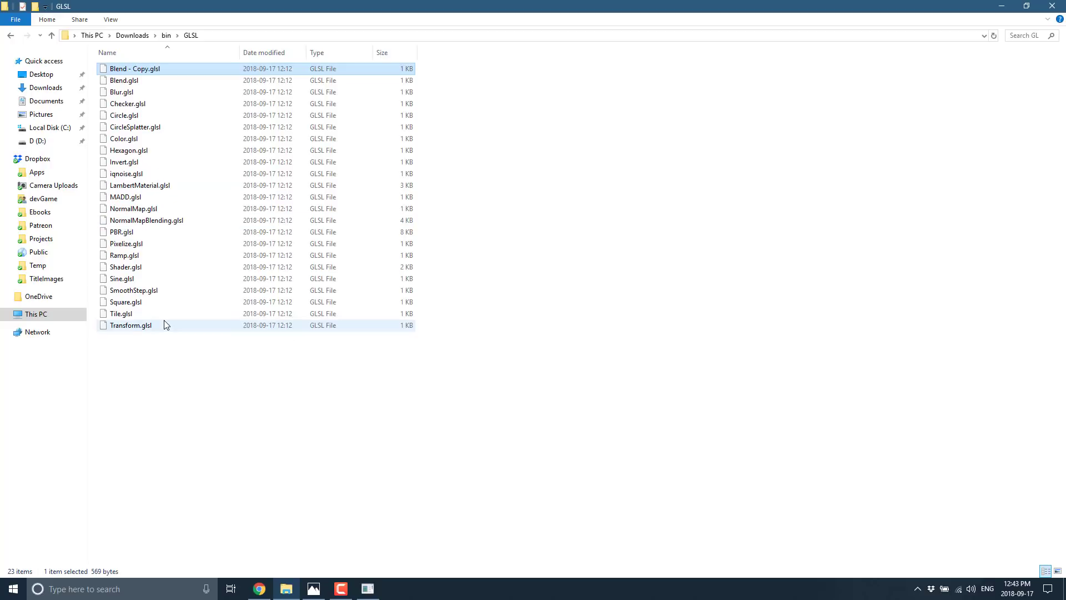
Step: Rename the copy to MyShader.glsl and return to the Imogen window
{"action": "left_click", "coordinate": [118, 69]}
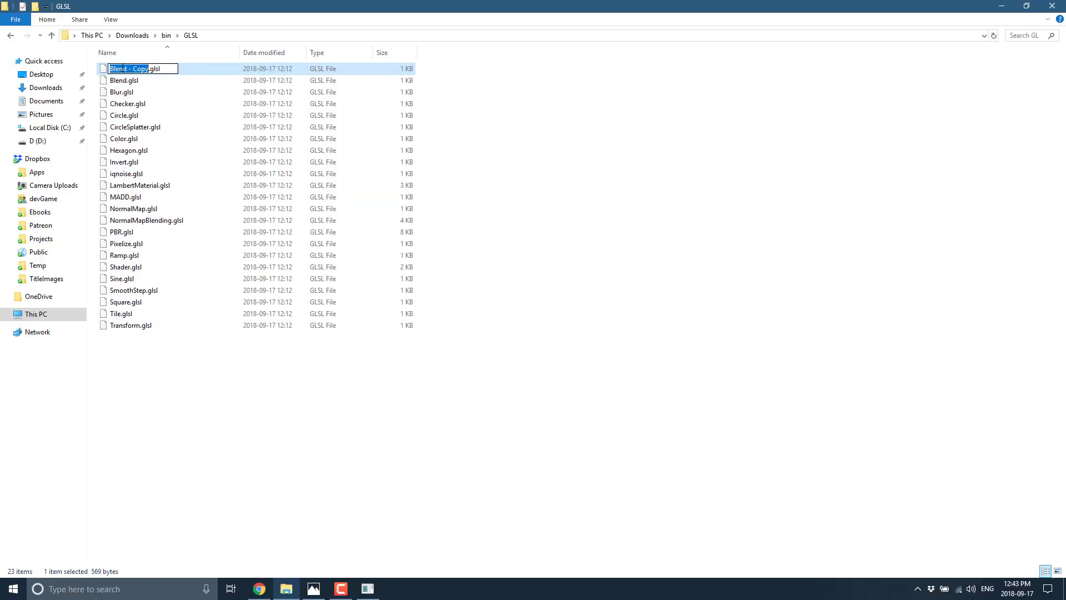
{"action": "type", "text": "MyShader"}
{"action": "key", "text": "Return"}
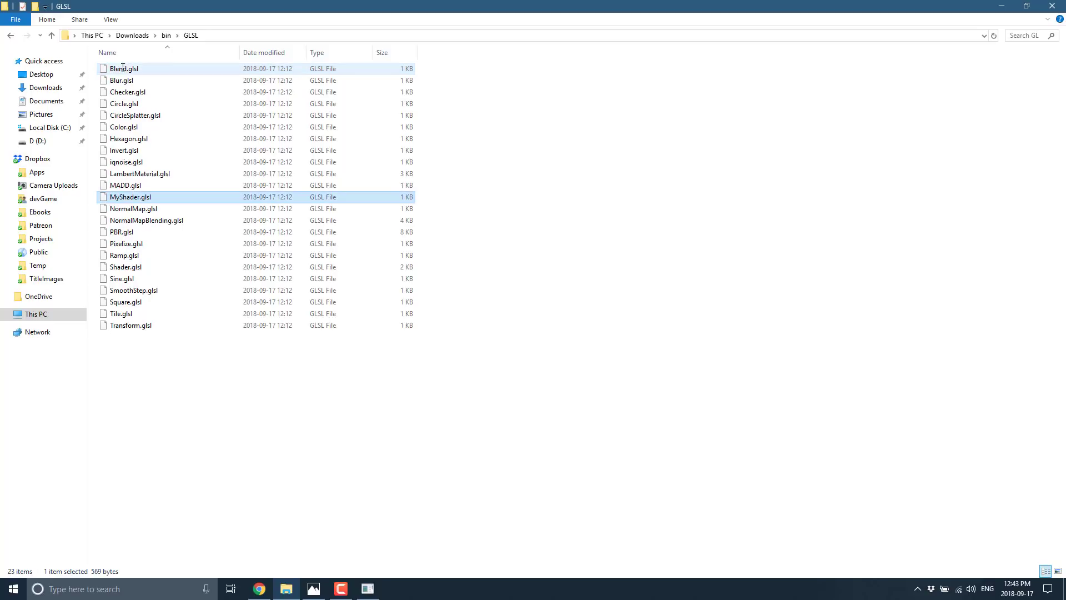
{"action": "left_click", "coordinate": [366, 587]}
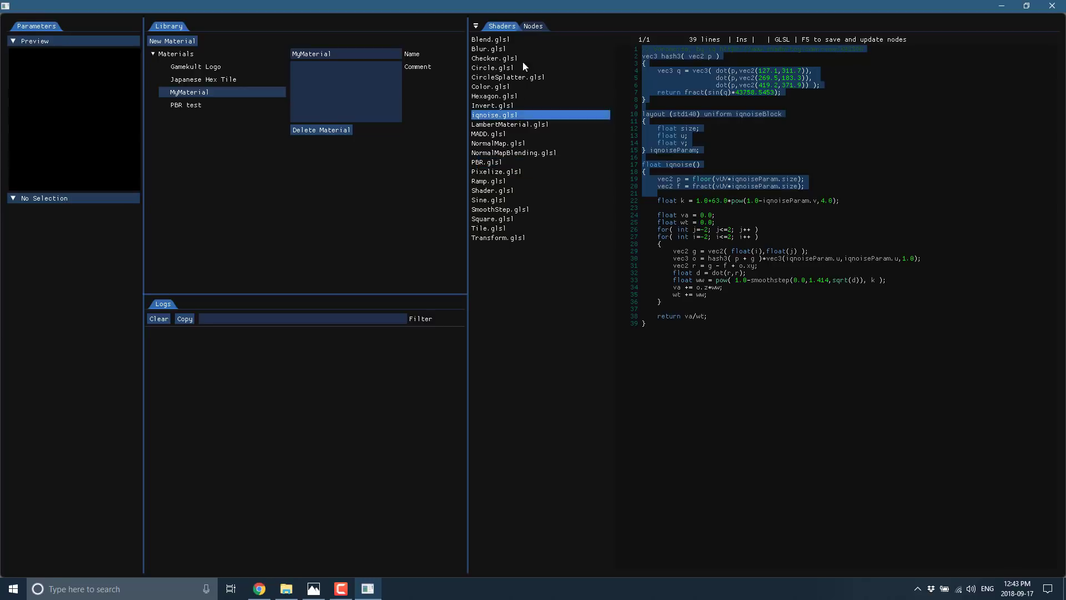
Step: Close Imogen, relaunch Imogen.exe from the bin folder past the security warning, and maximize it
{"action": "left_click", "coordinate": [534, 26]}
{"action": "left_click", "coordinate": [511, 25]}
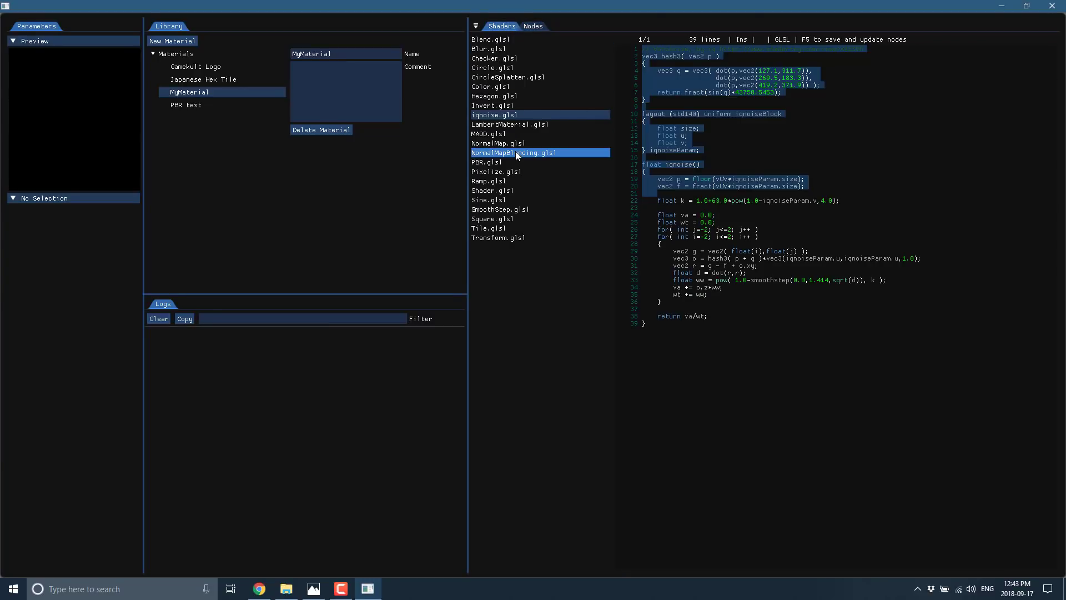
{"action": "left_click", "coordinate": [1060, 5]}
{"action": "left_click", "coordinate": [166, 35]}
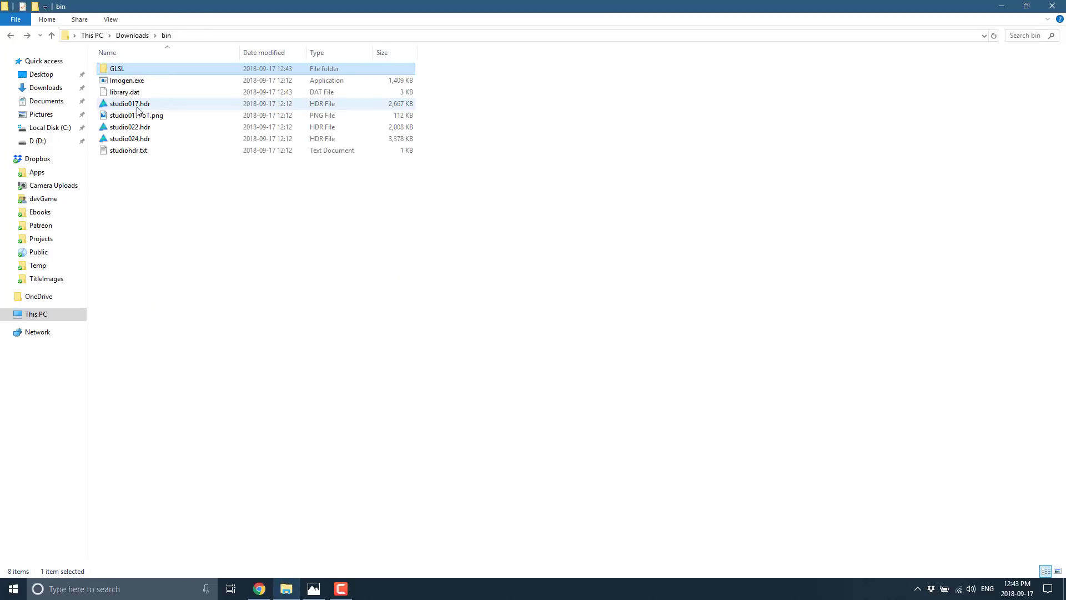
{"action": "double_click", "coordinate": [127, 81]}
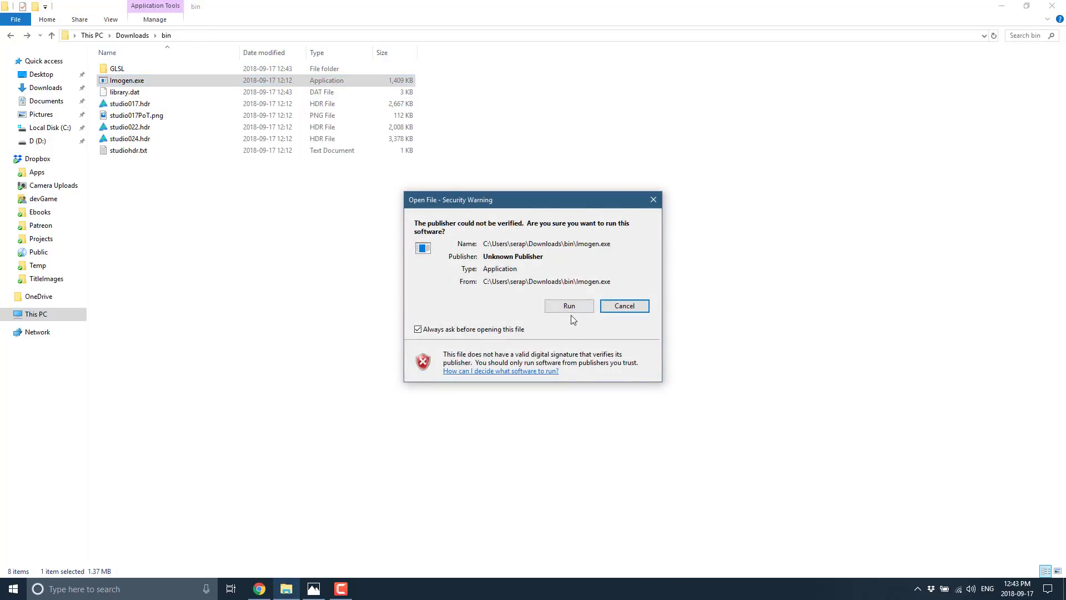
{"action": "left_click", "coordinate": [570, 311]}
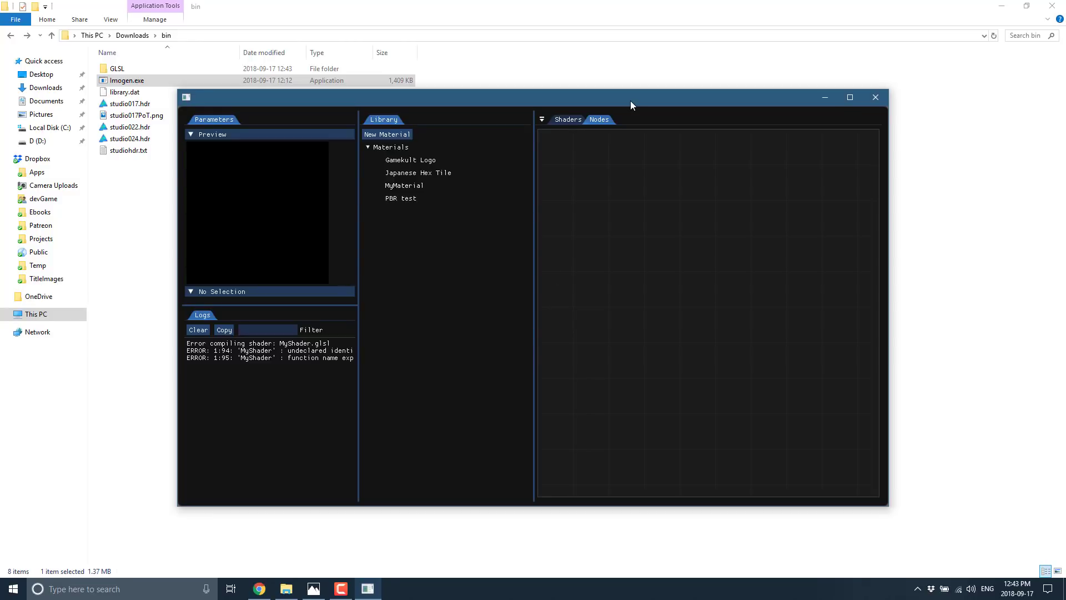
{"action": "double_click", "coordinate": [631, 101]}
Step: Select MyShader.glsl in the Shaders list
{"action": "left_click", "coordinate": [566, 26]}
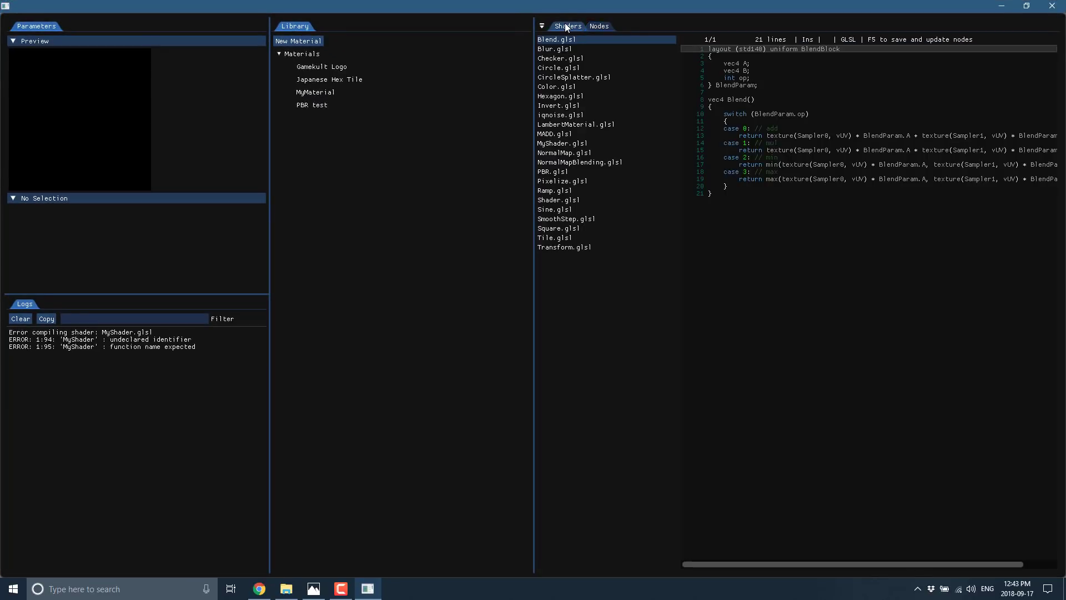
{"action": "left_click", "coordinate": [558, 143]}
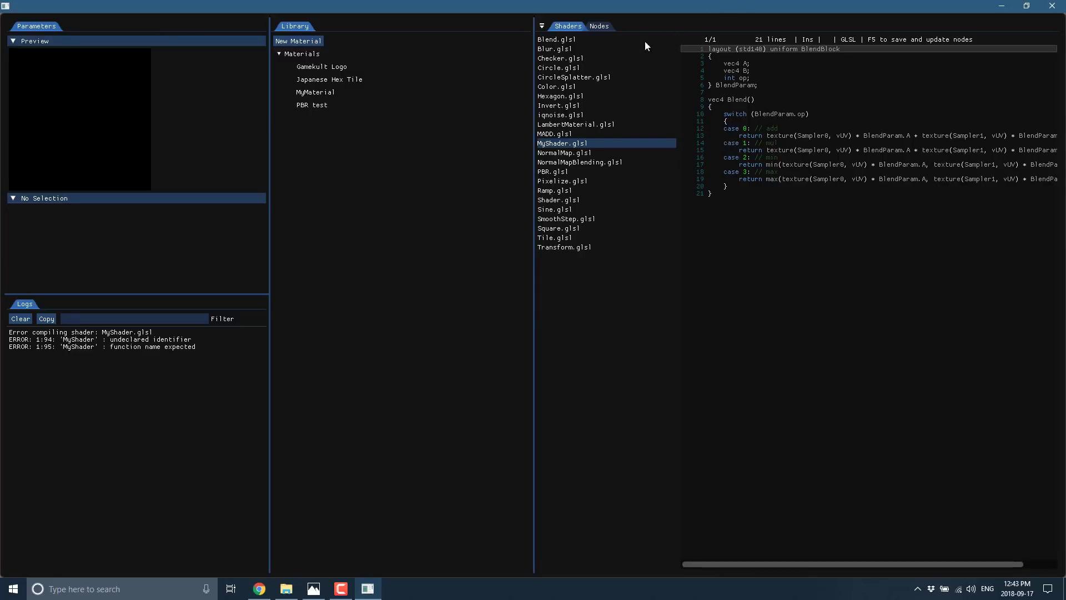
Step: Open the Gamekult Logo graph and select its final red Blend node, inspecting its sampler settings
{"action": "left_click", "coordinate": [600, 26]}
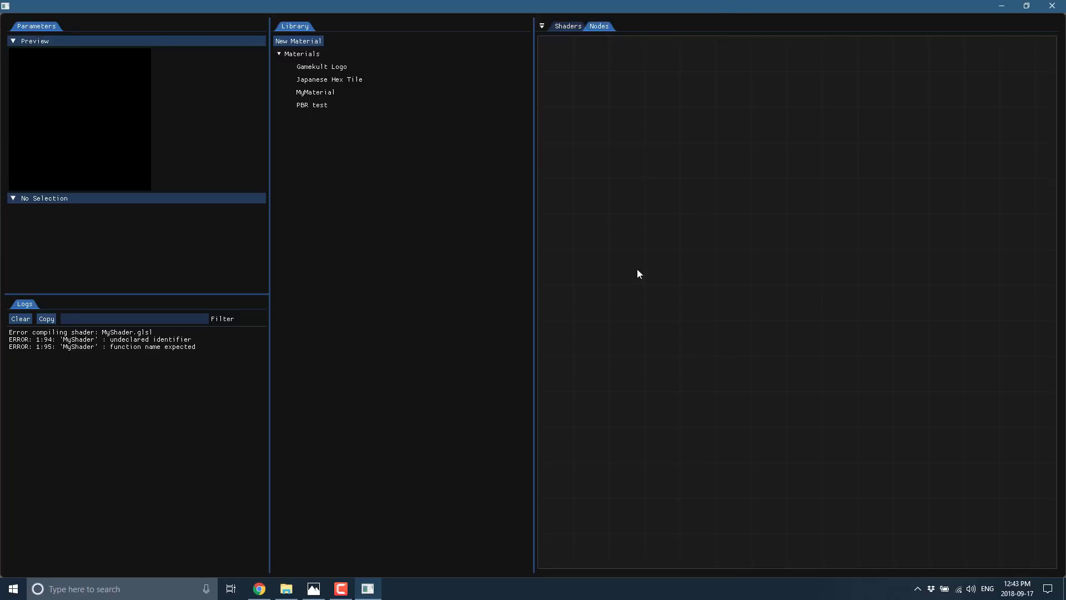
{"action": "left_click", "coordinate": [336, 67]}
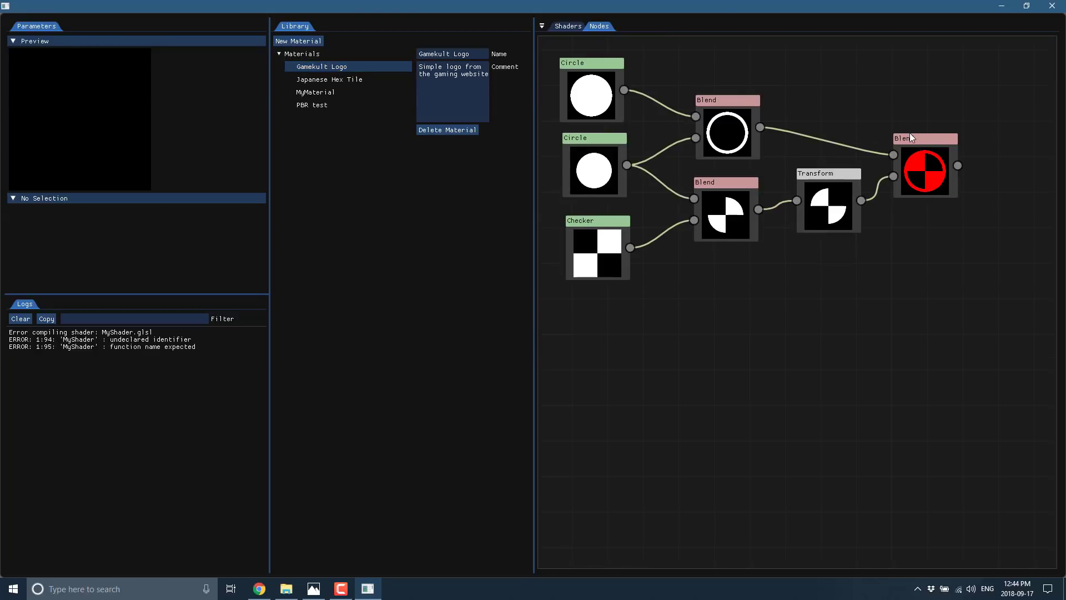
{"action": "left_click", "coordinate": [936, 157]}
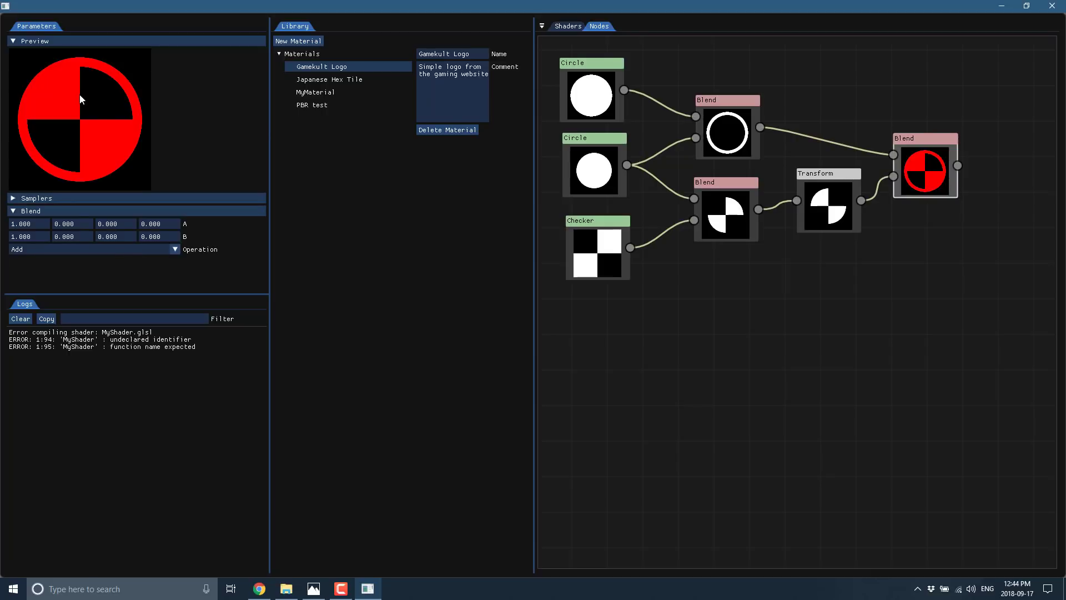
{"action": "left_click", "coordinate": [25, 198]}
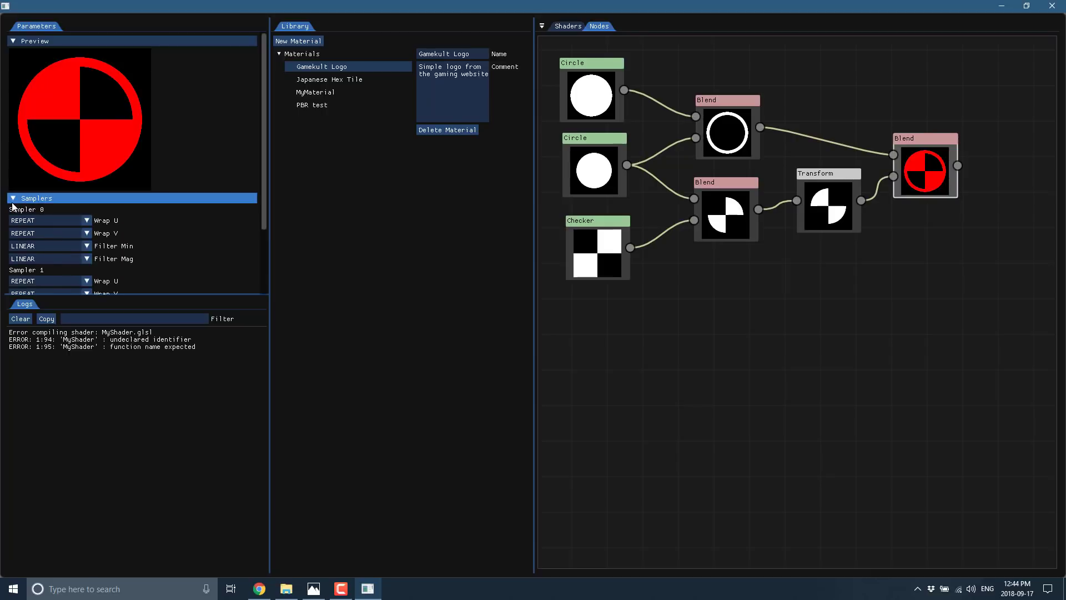
{"action": "scroll", "coordinate": [154, 221], "scroll_direction": "down", "scroll_amount": 3}
{"action": "scroll", "coordinate": [155, 225], "scroll_direction": "up", "scroll_amount": 3}
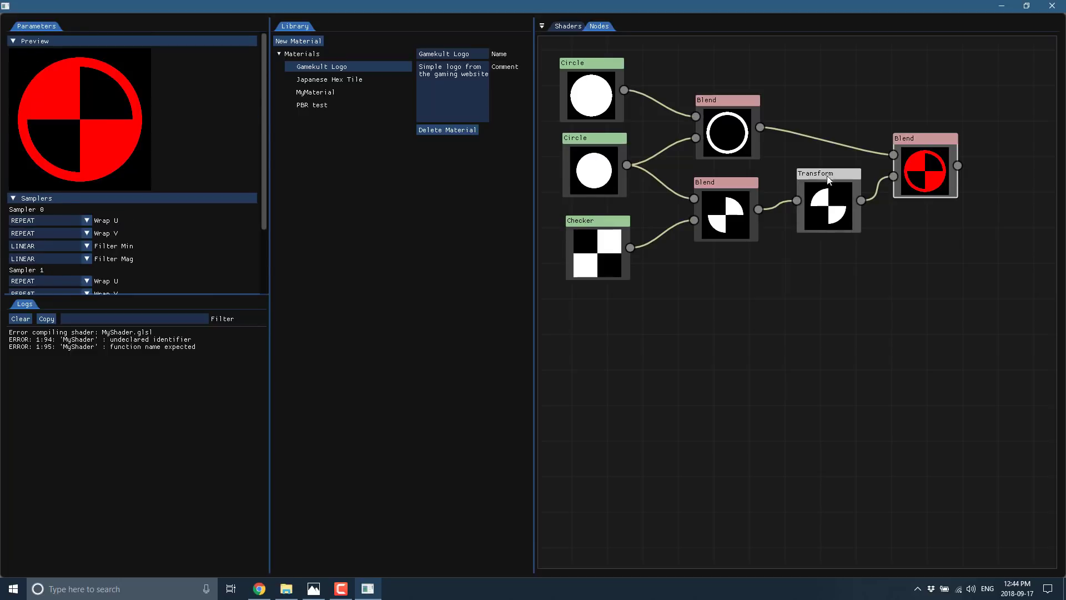
Step: Bake the final Blend node to bakedTexture.png
{"action": "right_click", "coordinate": [939, 153]}
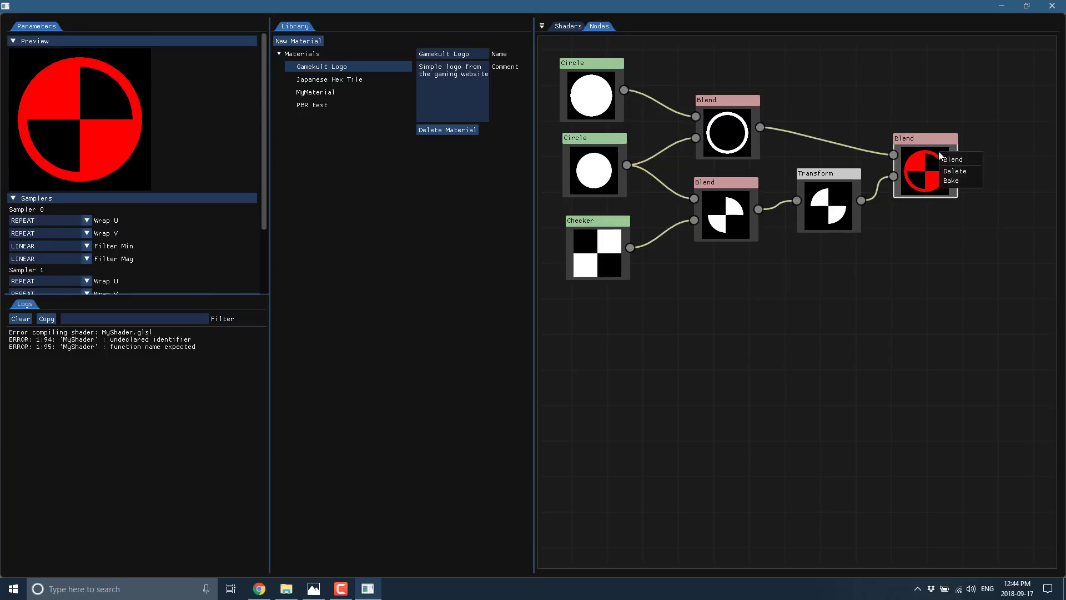
{"action": "left_click", "coordinate": [949, 181]}
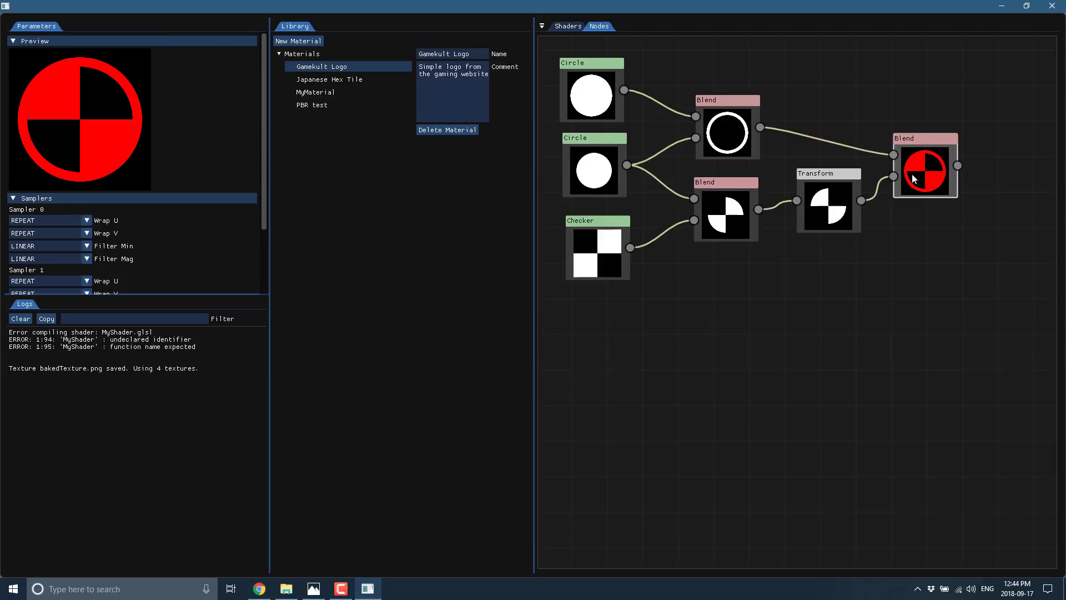
{"action": "right_click", "coordinate": [940, 182]}
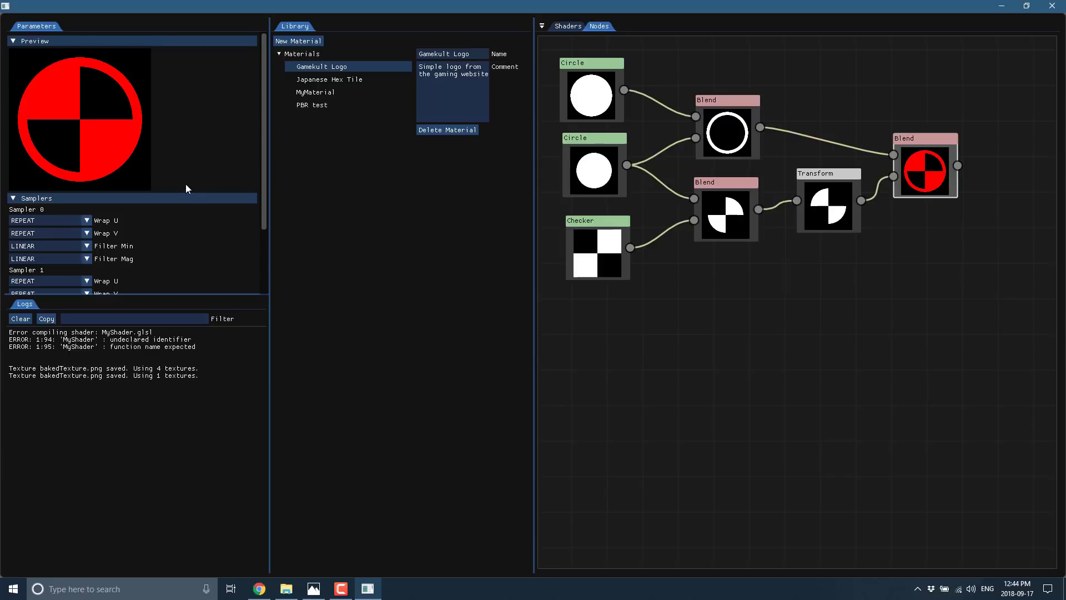
Step: Switch to Chrome and scroll through the Imogen GitHub README up to the 2018-09-02 screenshot
{"action": "left_click", "coordinate": [260, 589]}
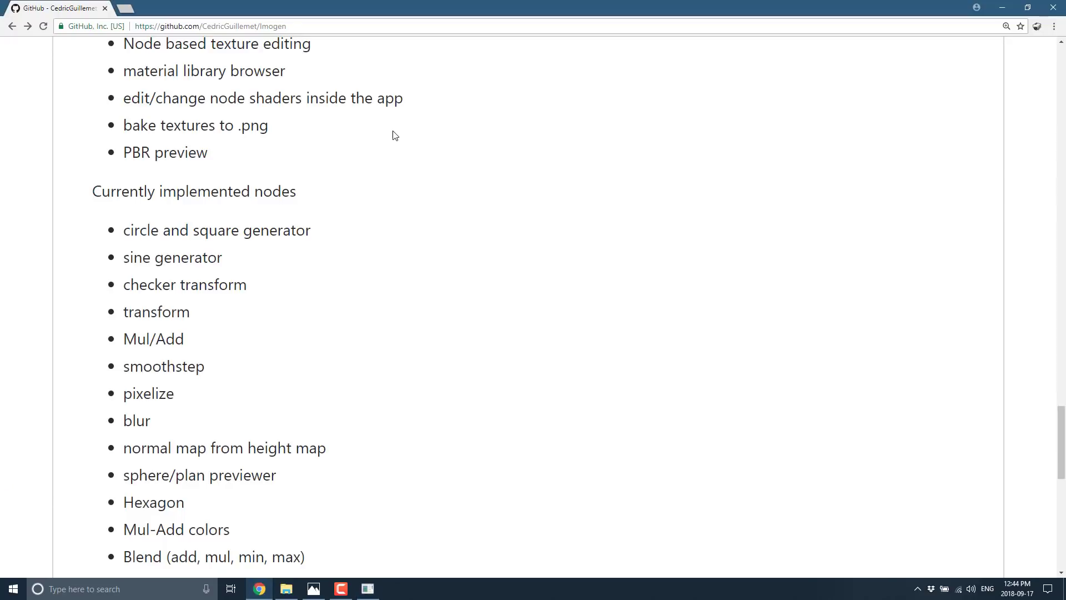
{"action": "scroll", "coordinate": [394, 135], "scroll_direction": "up", "scroll_amount": 3}
{"action": "scroll", "coordinate": [394, 135], "scroll_direction": "up", "scroll_amount": 10}
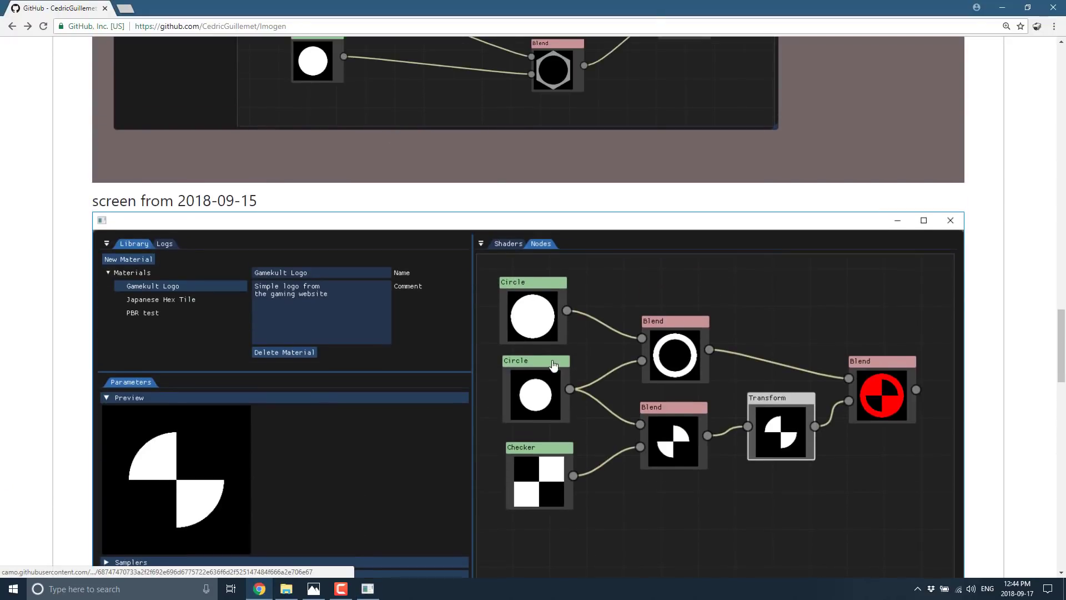
{"action": "scroll", "coordinate": [548, 258], "scroll_direction": "up", "scroll_amount": 13}
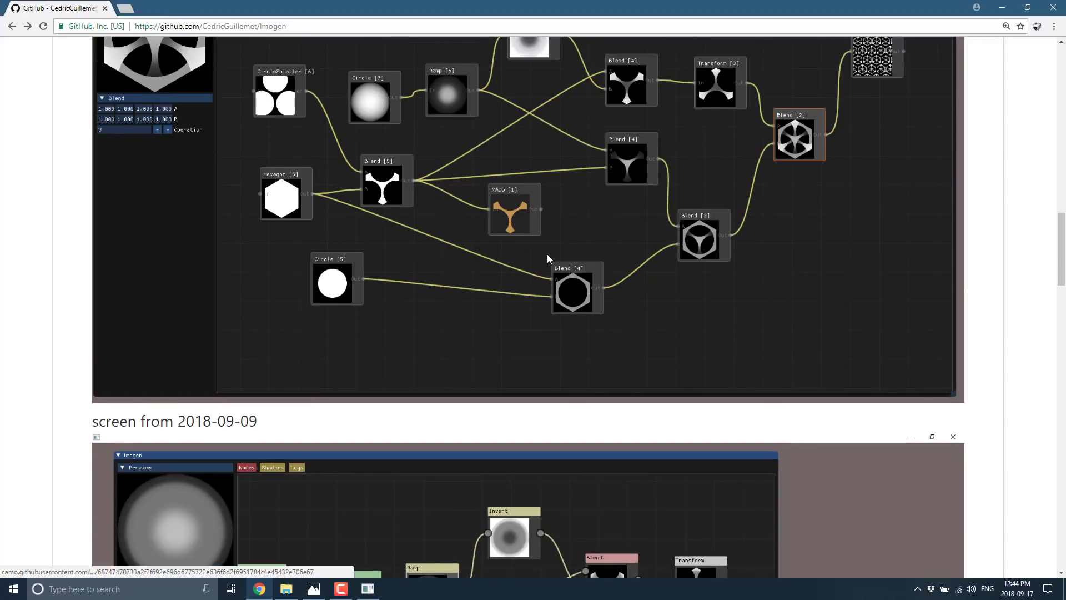
{"action": "scroll", "coordinate": [547, 254], "scroll_direction": "up", "scroll_amount": 5}
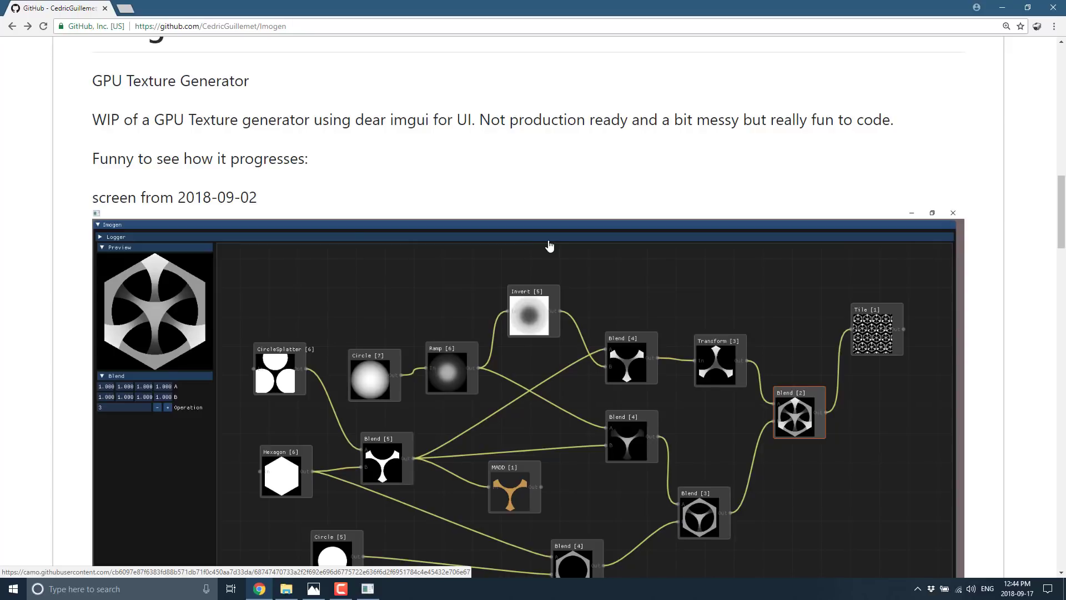
{"action": "scroll", "coordinate": [546, 267], "scroll_direction": "down", "scroll_amount": 6}
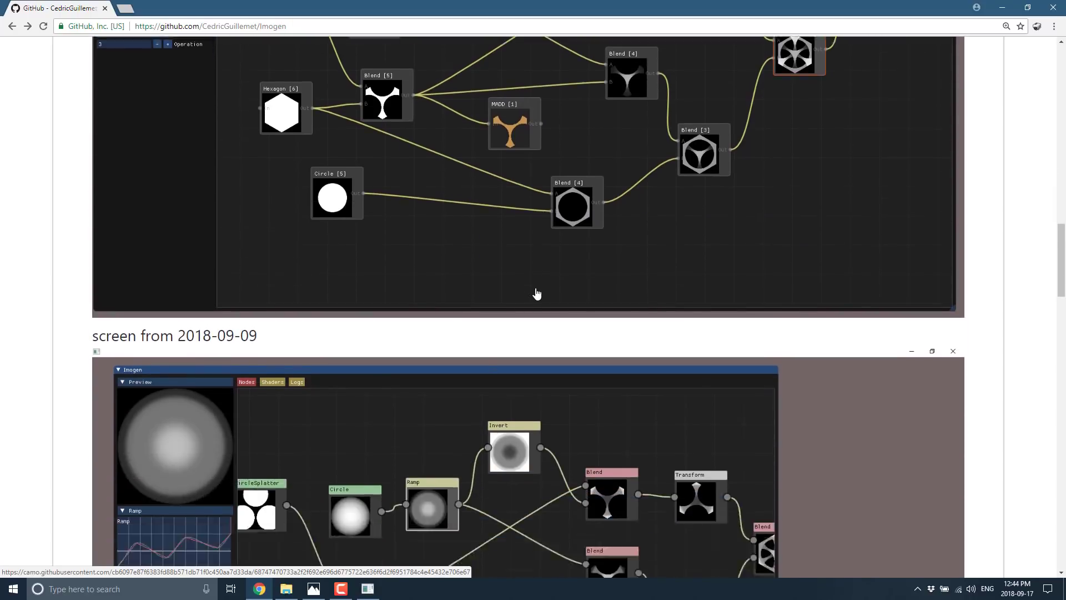
{"action": "scroll", "coordinate": [536, 294], "scroll_direction": "down", "scroll_amount": 7}
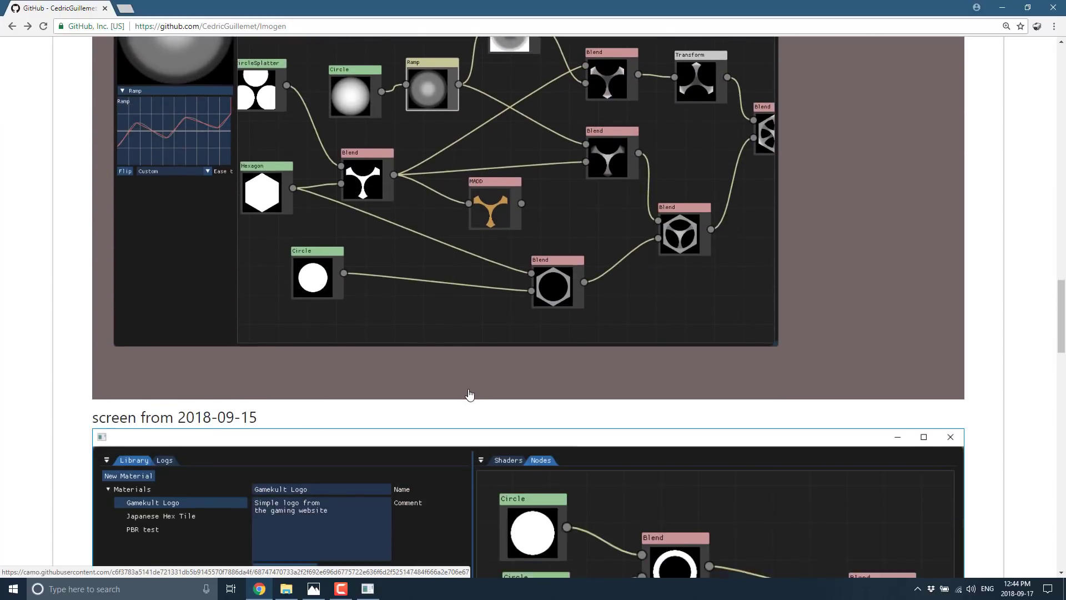
{"action": "scroll", "coordinate": [469, 394], "scroll_direction": "down", "scroll_amount": 4}
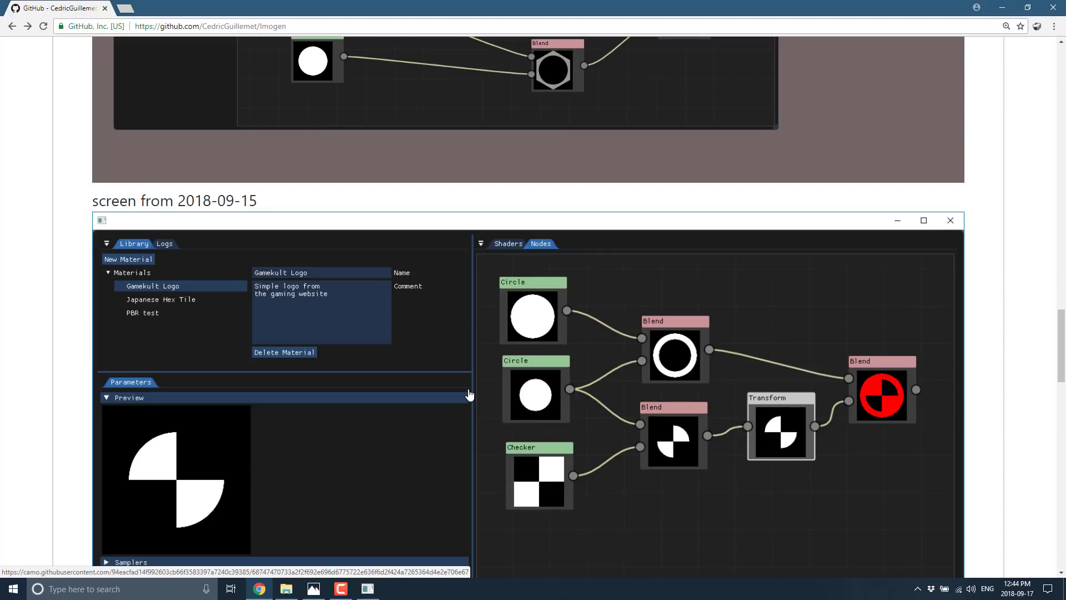
{"action": "scroll", "coordinate": [469, 394], "scroll_direction": "up", "scroll_amount": 7}
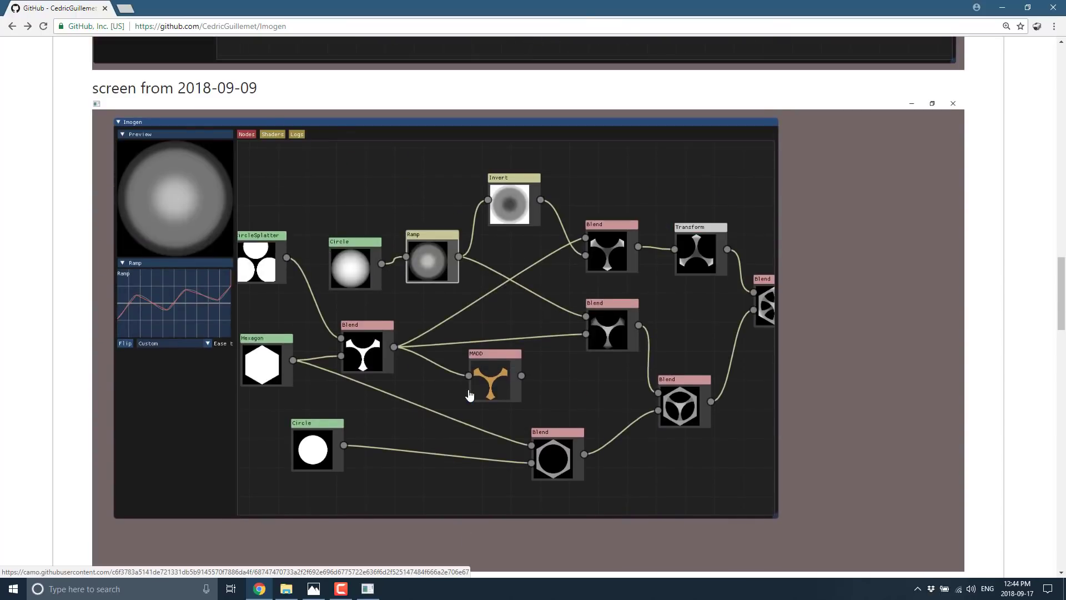
{"action": "scroll", "coordinate": [469, 394], "scroll_direction": "up", "scroll_amount": 12}
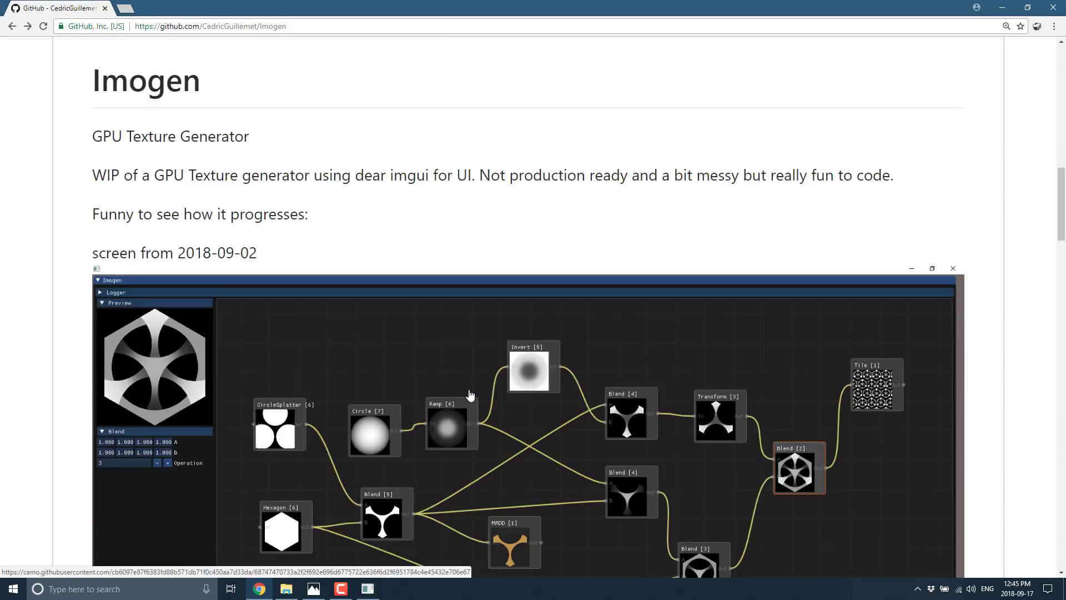
Step: Scroll the Imogen GitHub page from the repository header down to the bin, ext, src and README.md file list
{"action": "scroll", "coordinate": [469, 394], "scroll_direction": "up", "scroll_amount": 15}
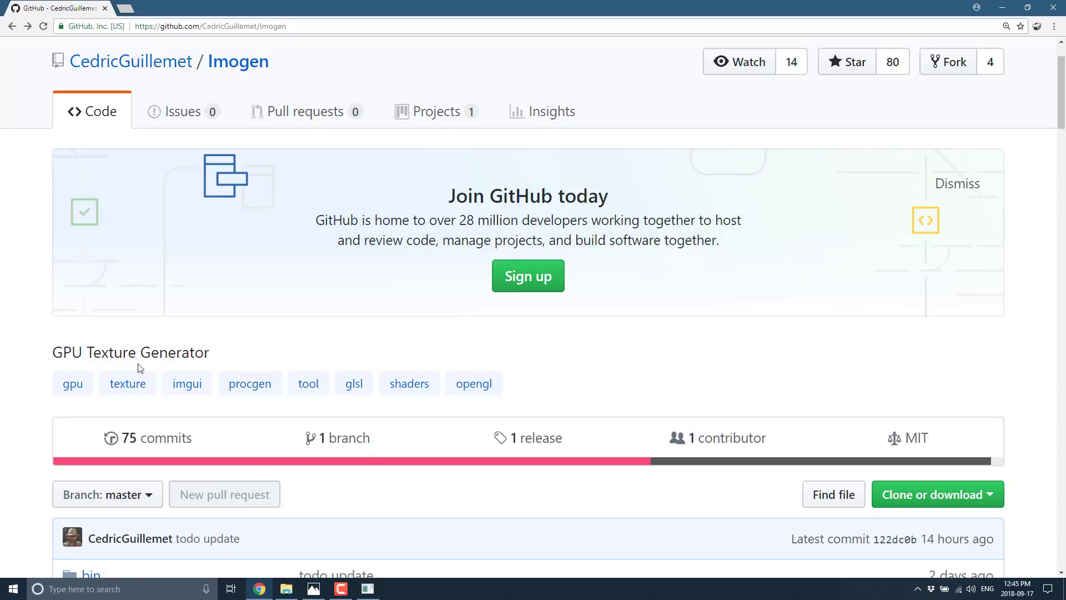
{"action": "scroll", "coordinate": [157, 369], "scroll_direction": "down", "scroll_amount": 1}
{"action": "scroll", "coordinate": [157, 370], "scroll_direction": "down", "scroll_amount": 2}
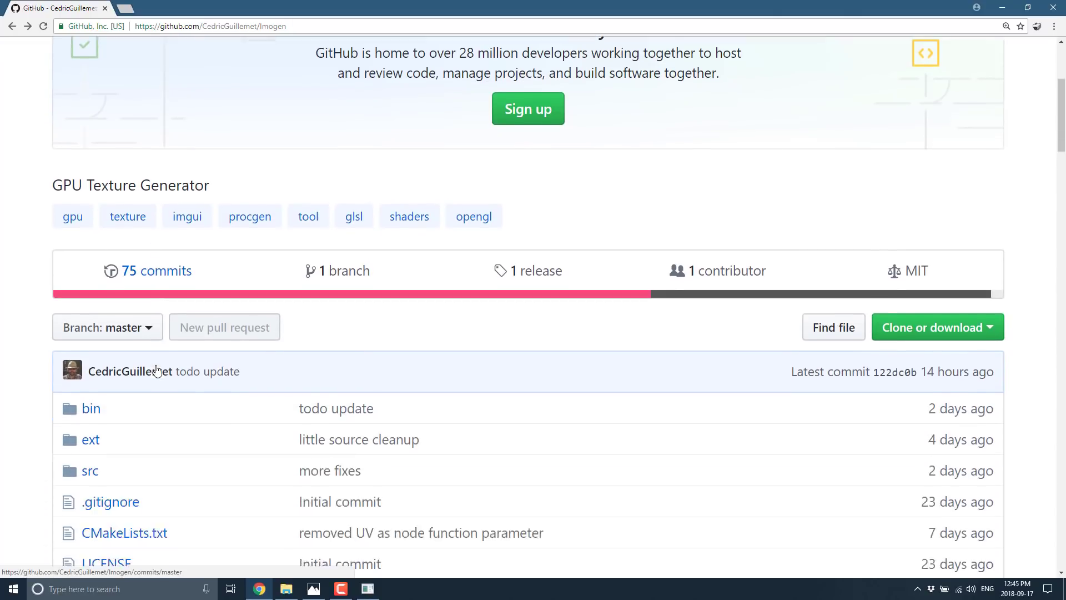
{"action": "scroll", "coordinate": [155, 369], "scroll_direction": "down", "scroll_amount": 1}
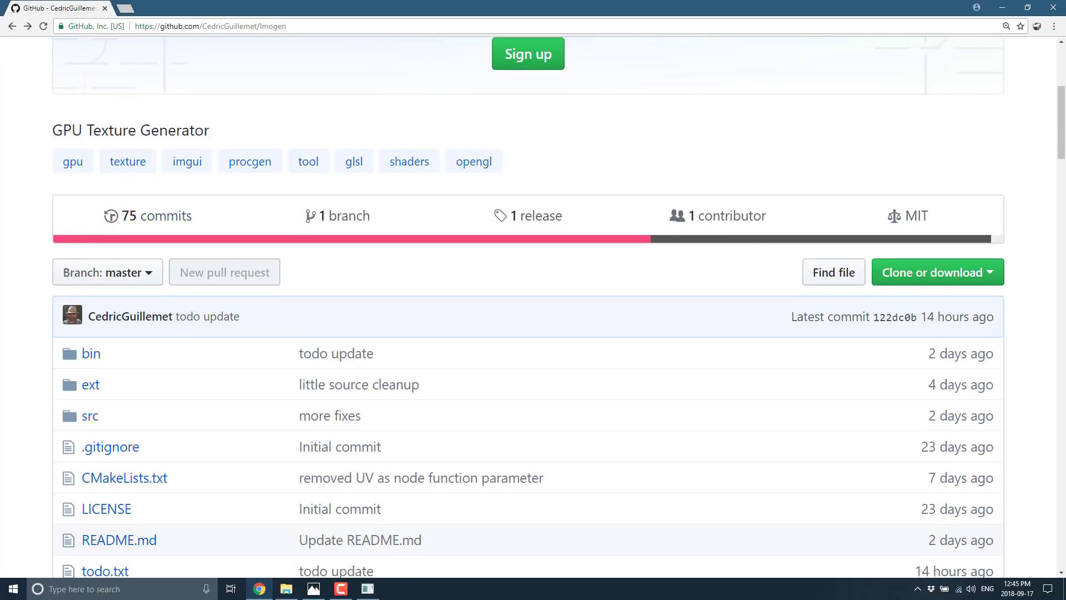